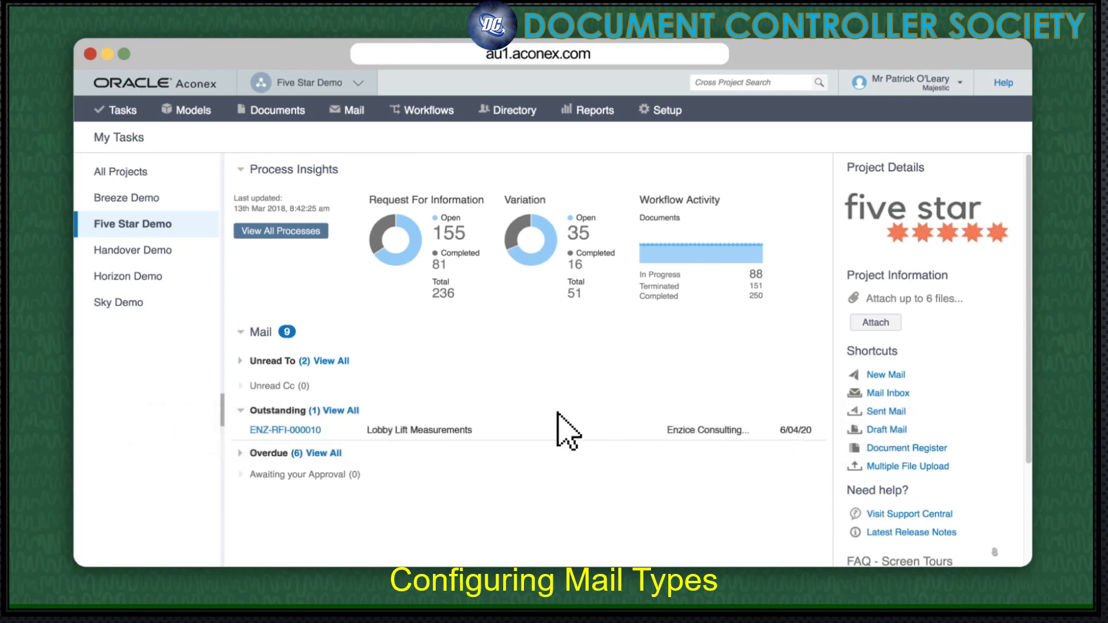
Step: Open the outstanding Lobby Lift Measurements RFI and start a reply with the mail type Response to RFI
{"action": "left_click", "coordinate": [307, 431]}
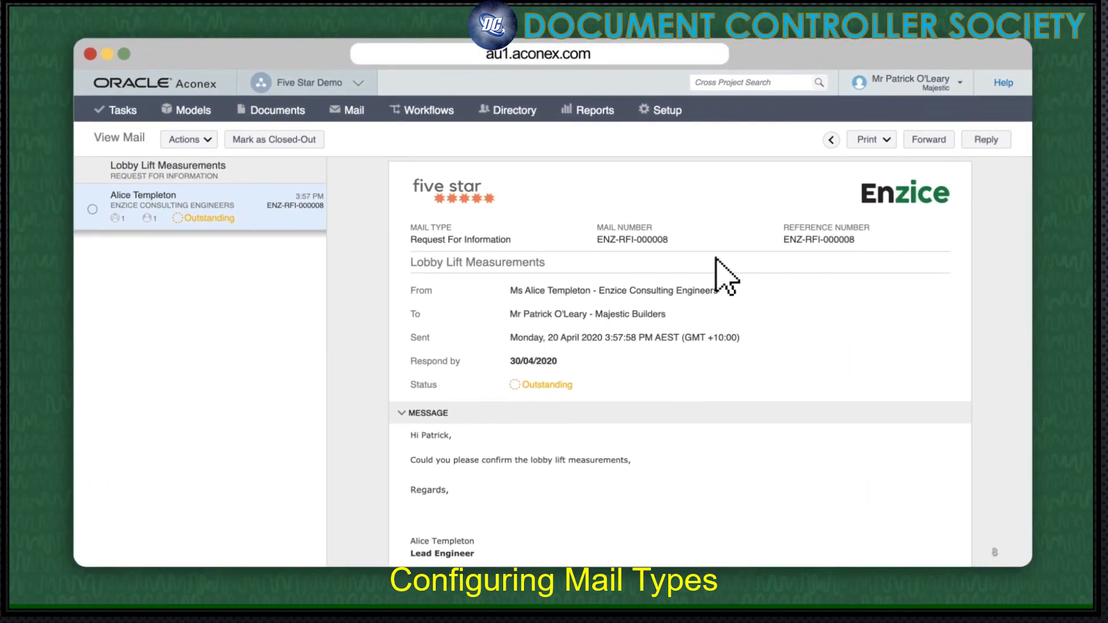
{"action": "left_click", "coordinate": [987, 142]}
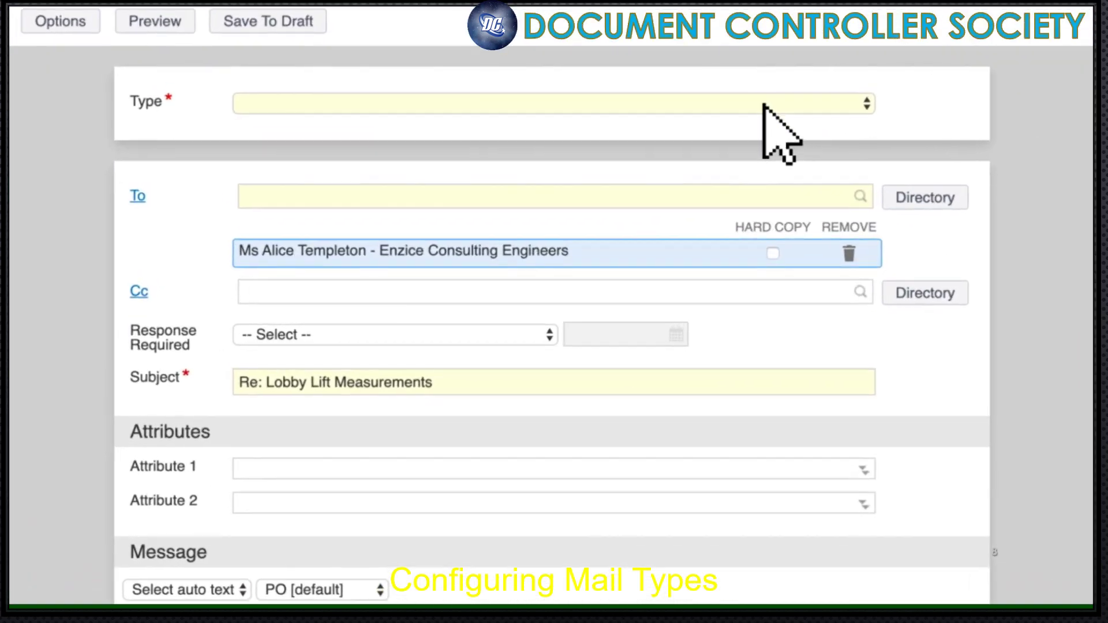
{"action": "left_click", "coordinate": [725, 152]}
{"action": "left_click", "coordinate": [722, 212]}
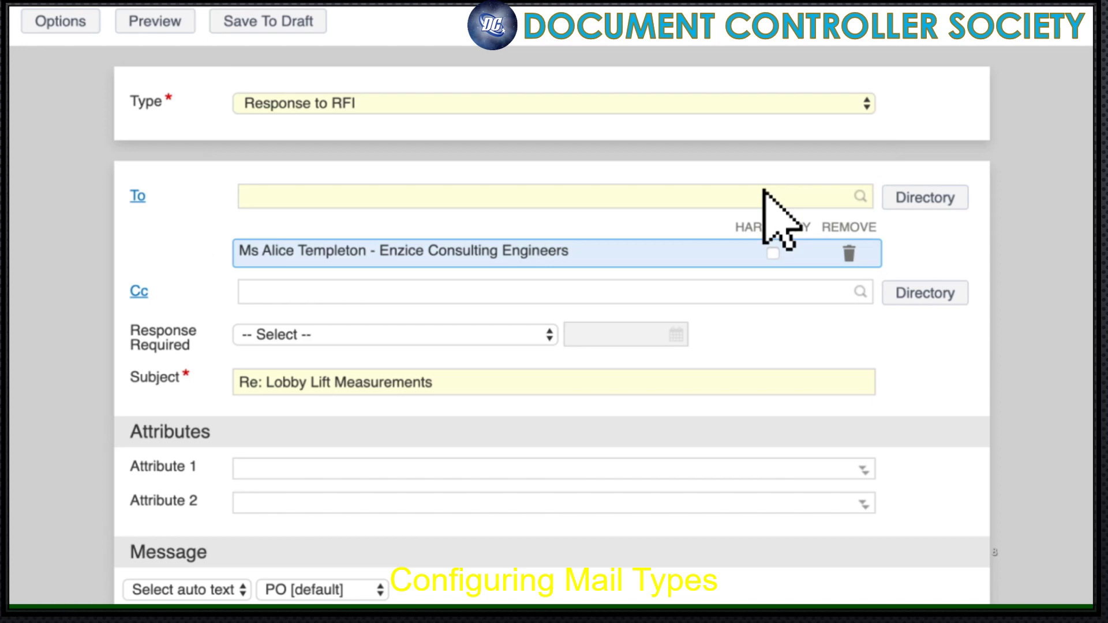
Step: Enter the message "Measurments as follows: 900mm(w) x 1000mm(D)" in the reply and send it
{"action": "scroll", "coordinate": [549, 291], "scroll_direction": "down", "scroll_amount": 5}
{"action": "left_click", "coordinate": [138, 385]}
{"action": "type", "text": "Measurments as follows: 900mm(w) x 1000mm(D)"}
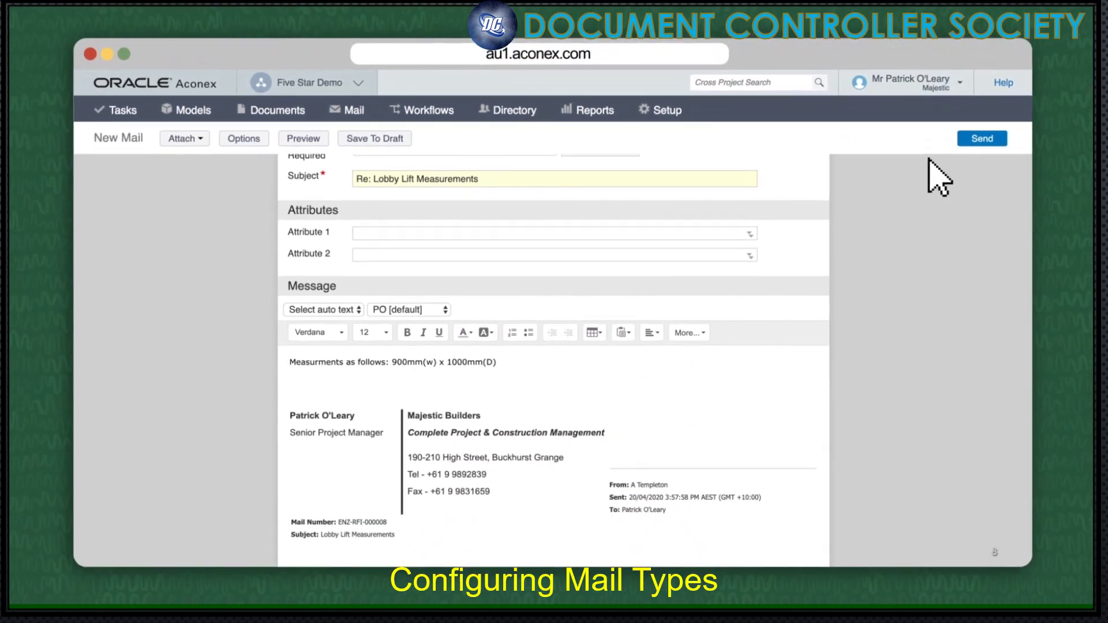
{"action": "left_click", "coordinate": [980, 139]}
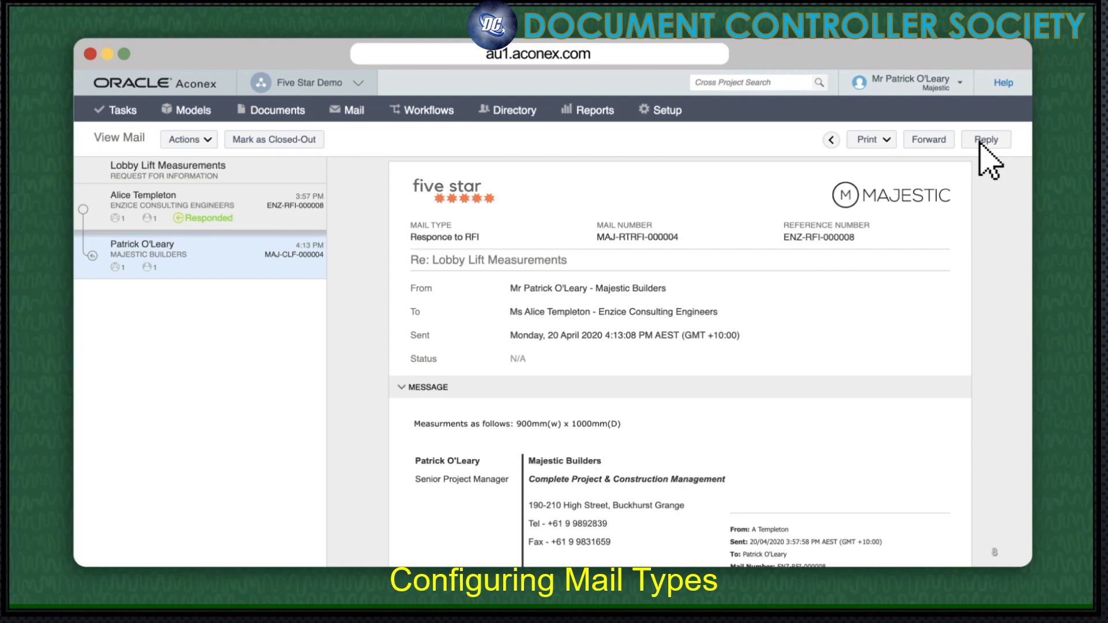
Step: Start another reply in the Lobby Lift Measurements thread with the mail type Clarification
{"action": "left_click", "coordinate": [983, 139]}
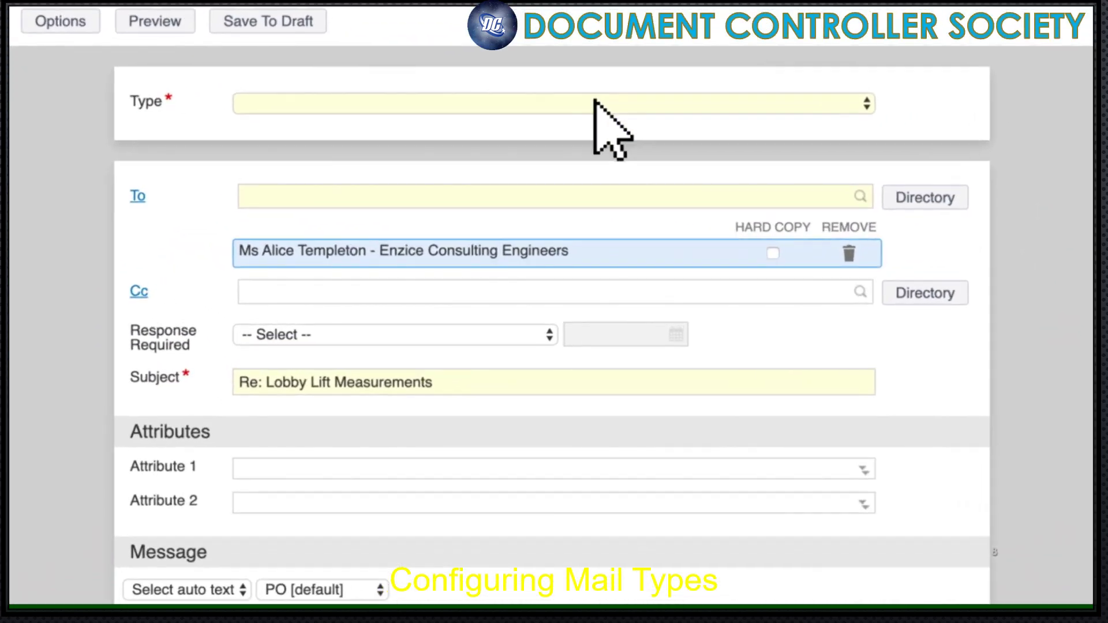
{"action": "left_click", "coordinate": [580, 191]}
{"action": "left_click", "coordinate": [595, 166]}
{"action": "scroll", "coordinate": [568, 185], "scroll_direction": "down", "scroll_amount": 3}
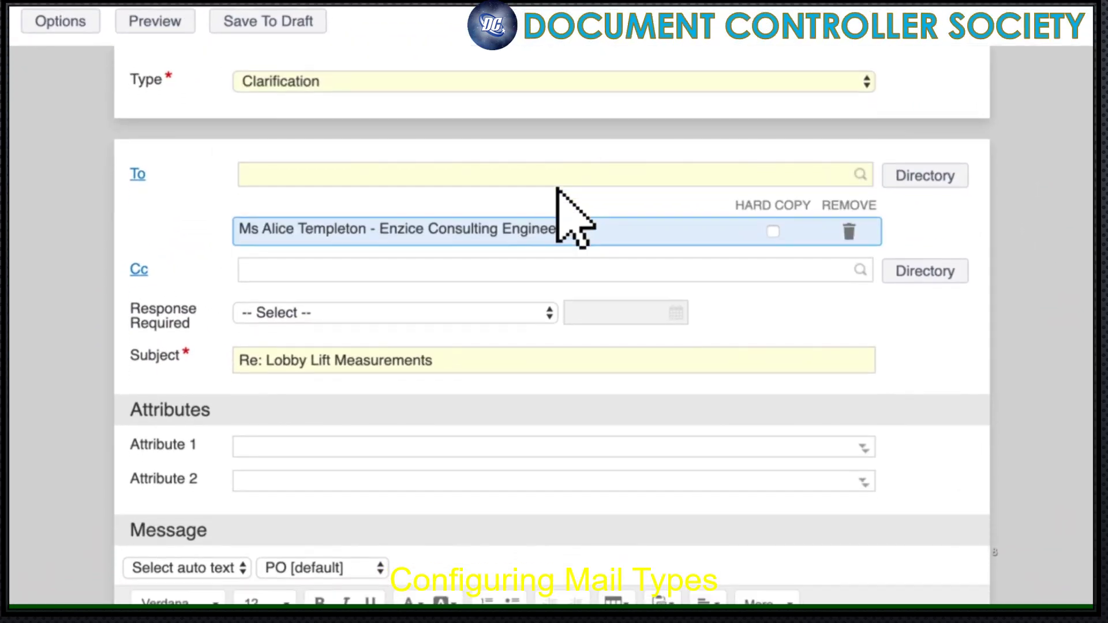
Step: Enter the message "Would you like measurments for the side entrance as well?" in the clarification and send it
{"action": "scroll", "coordinate": [148, 381], "scroll_direction": "down", "scroll_amount": 3}
{"action": "left_click", "coordinate": [139, 385]}
{"action": "type", "text": "Would you like measurments for the side"}
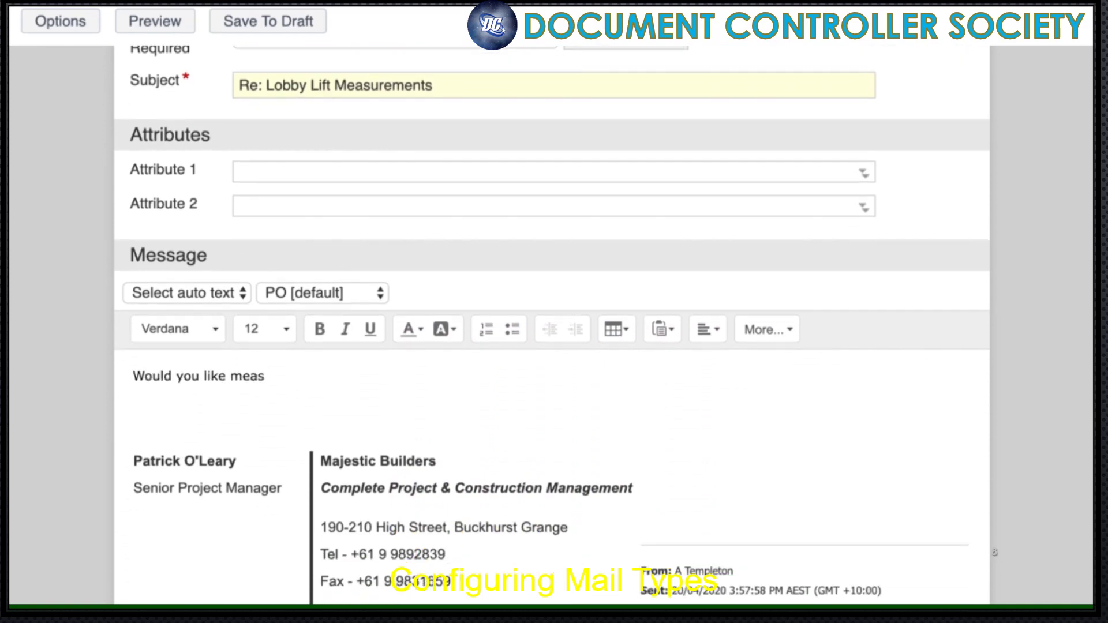
{"action": "type", "text": " entrance as well?"}
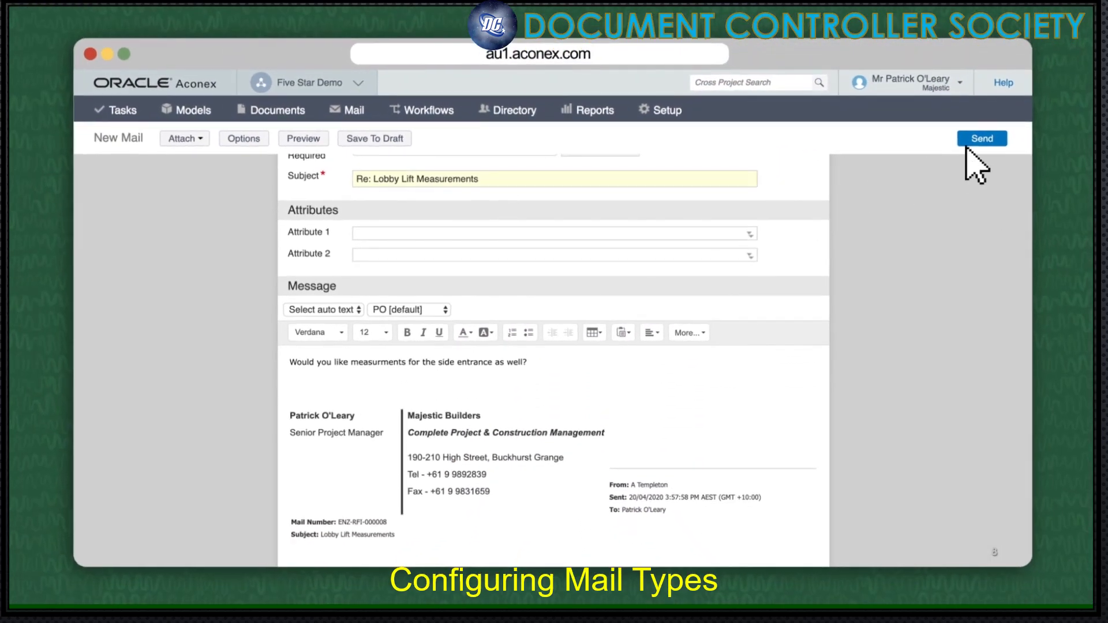
{"action": "left_click", "coordinate": [981, 139]}
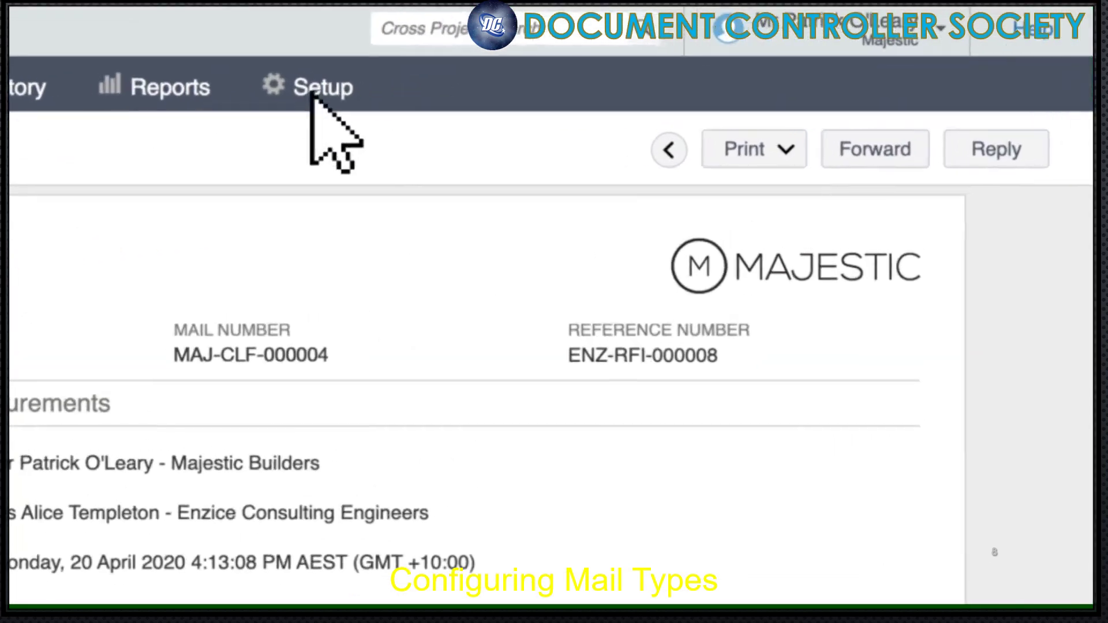
Step: Open the rules of the Request For Information mail type in the project's mail settings
{"action": "left_click", "coordinate": [661, 111]}
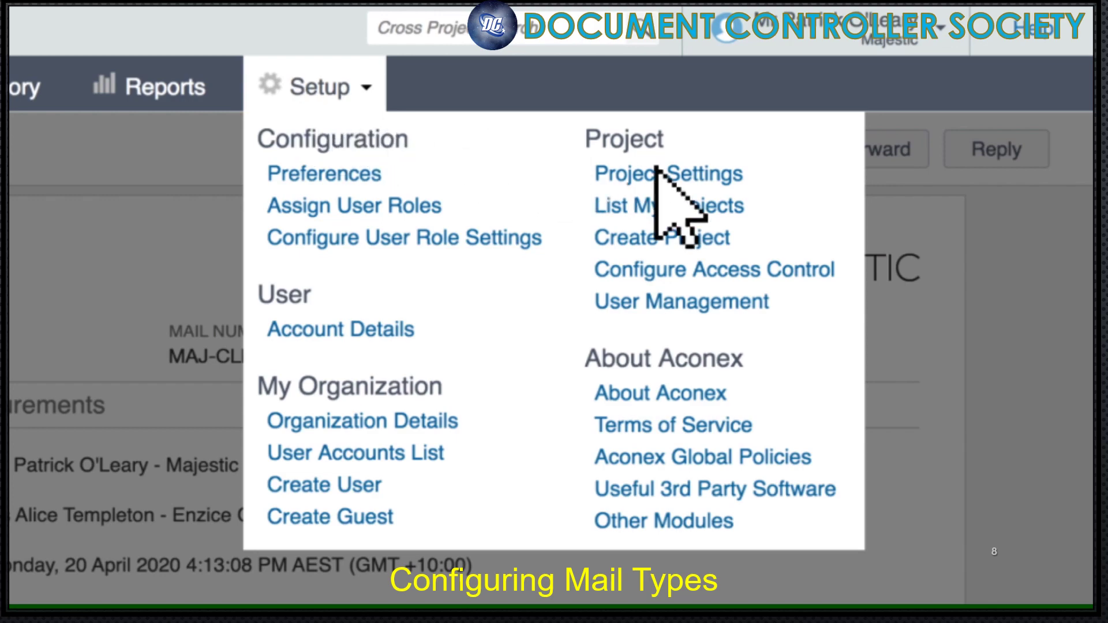
{"action": "left_click", "coordinate": [715, 183]}
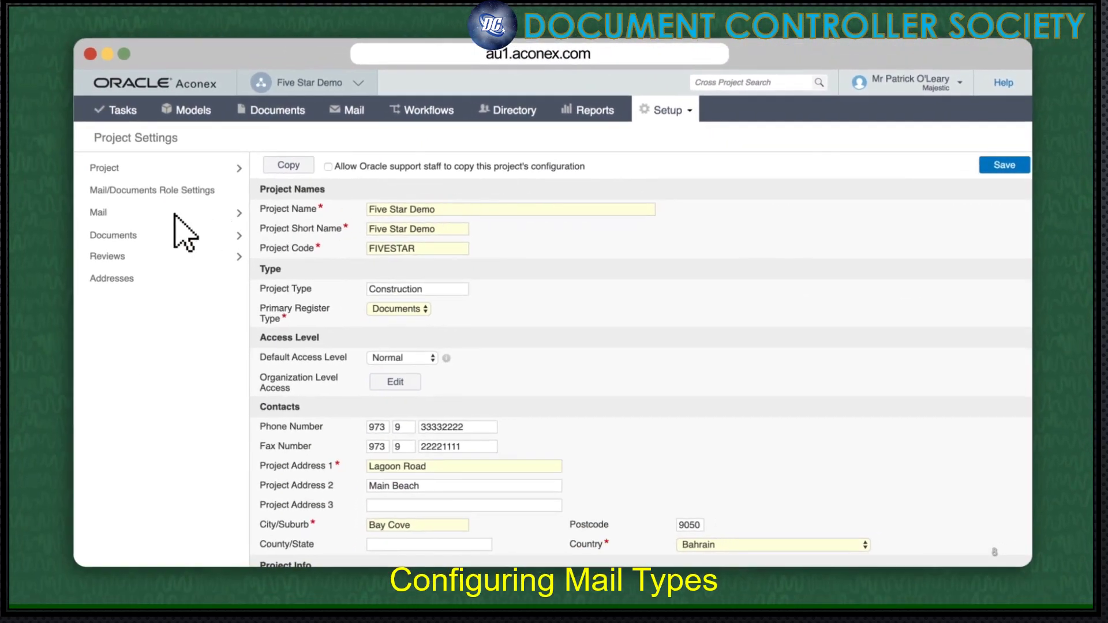
{"action": "left_click", "coordinate": [174, 214]}
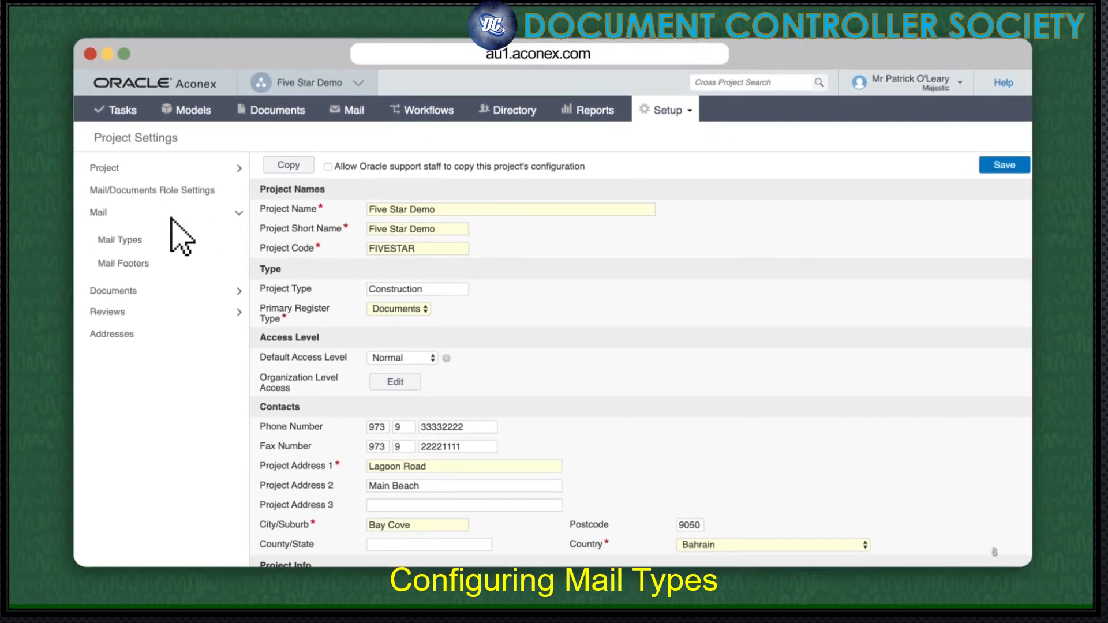
{"action": "left_click", "coordinate": [152, 240]}
{"action": "scroll", "coordinate": [173, 265], "scroll_direction": "down", "scroll_amount": 5}
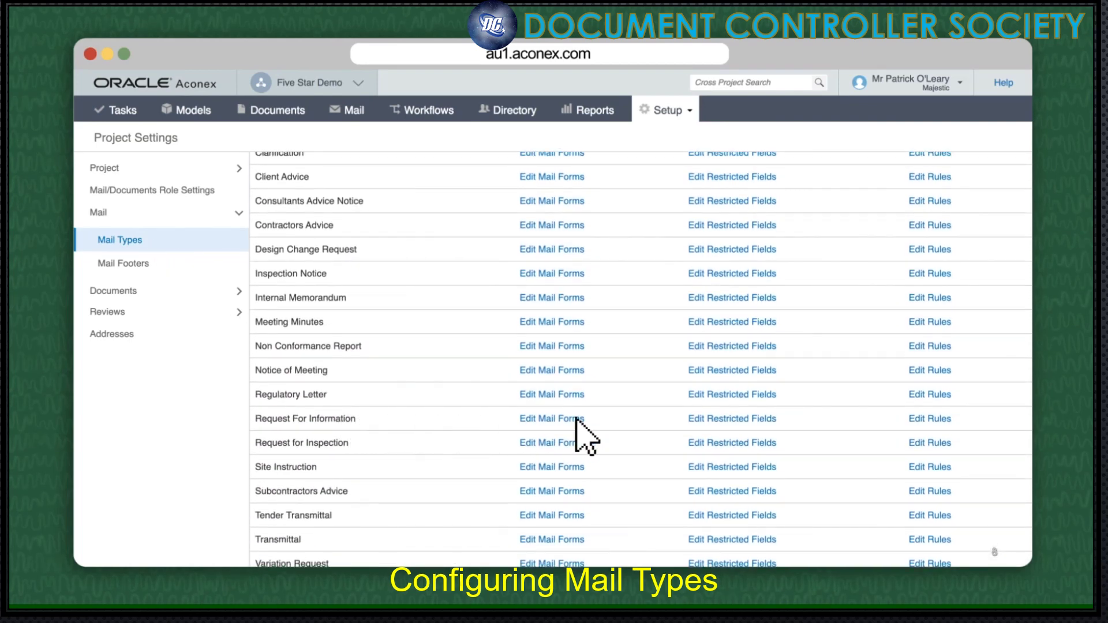
{"action": "left_click", "coordinate": [933, 419]}
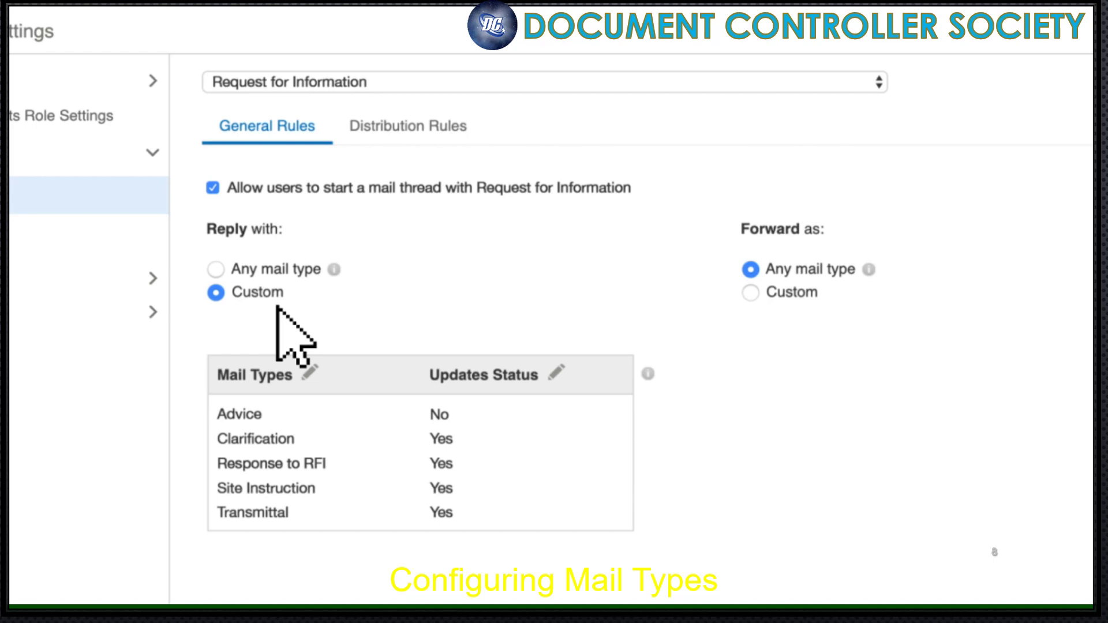
Step: Change Clarification to No under Updates Status for Request for Information replies and apply the change
{"action": "left_click", "coordinate": [557, 373]}
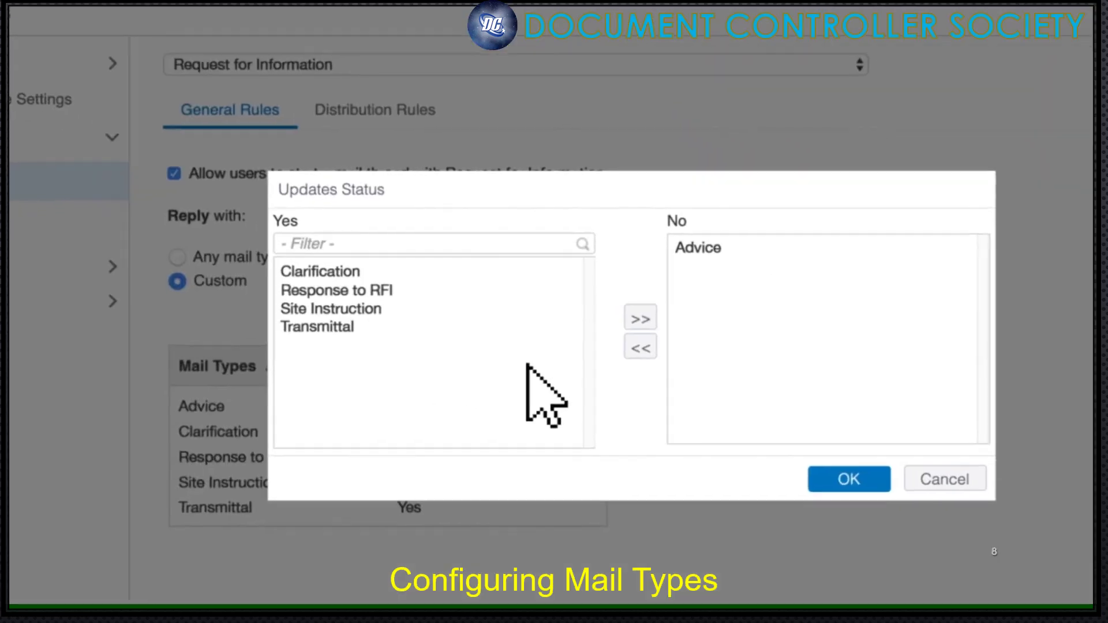
{"action": "left_click", "coordinate": [255, 276]}
{"action": "left_click", "coordinate": [554, 290]}
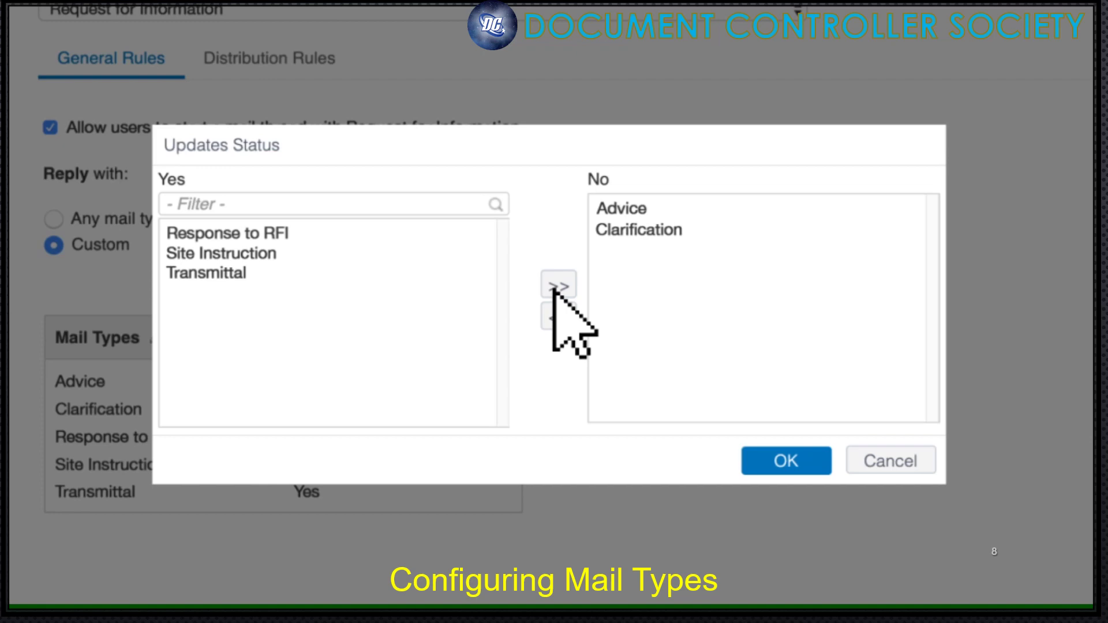
{"action": "left_click", "coordinate": [786, 460]}
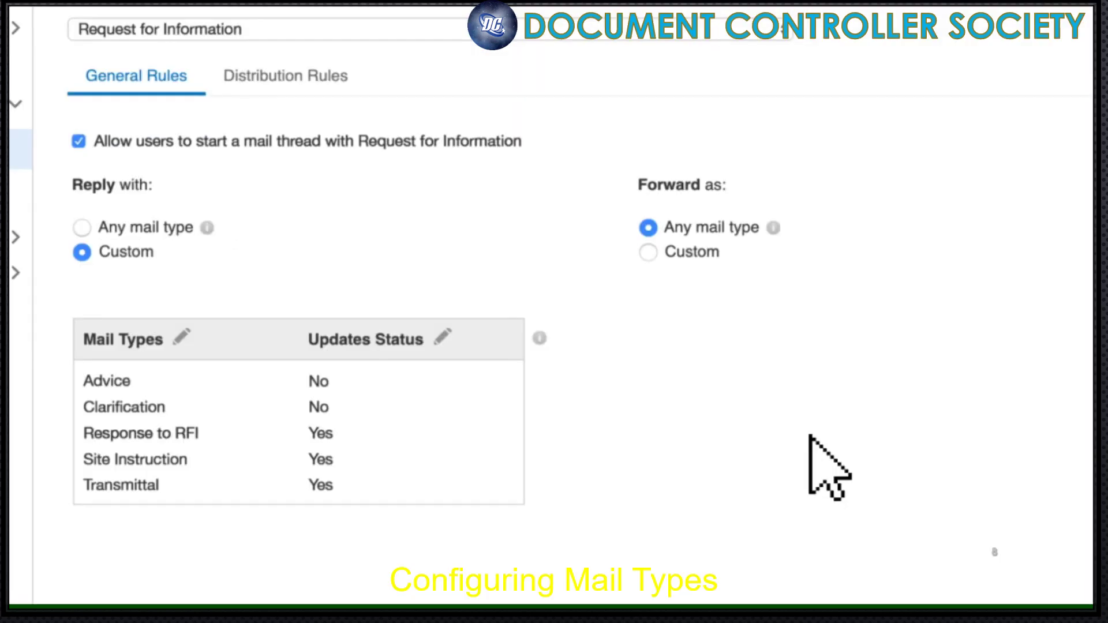
{"action": "left_click", "coordinate": [1006, 231]}
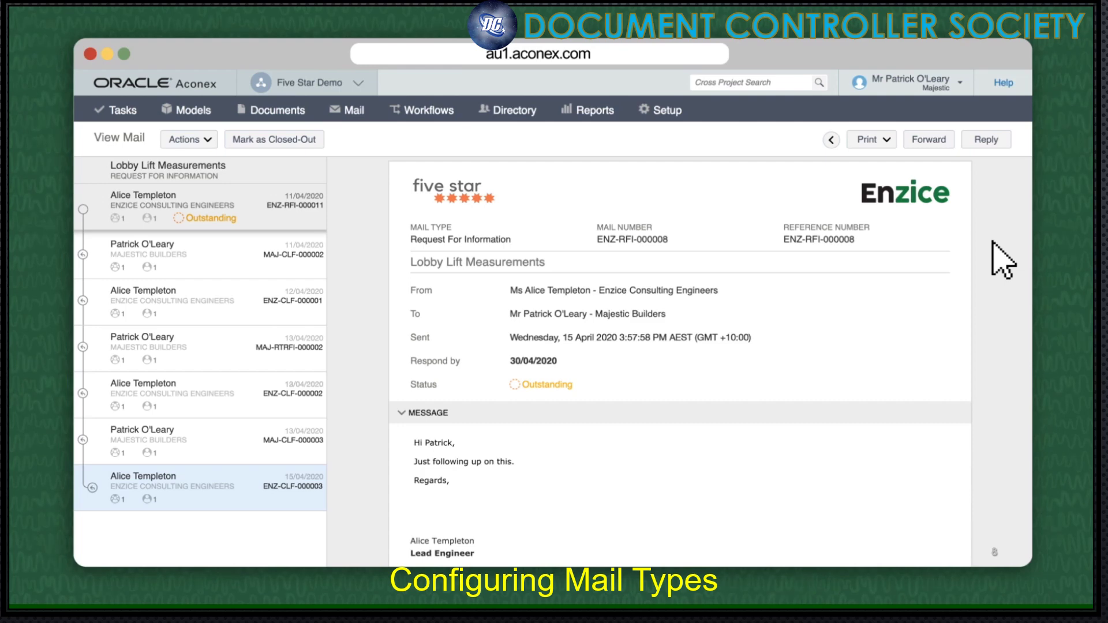
Step: Make the Response to RFI mail of 13/04/2020 in the Lobby Lift Measurements thread the official response
{"action": "left_click", "coordinate": [283, 359]}
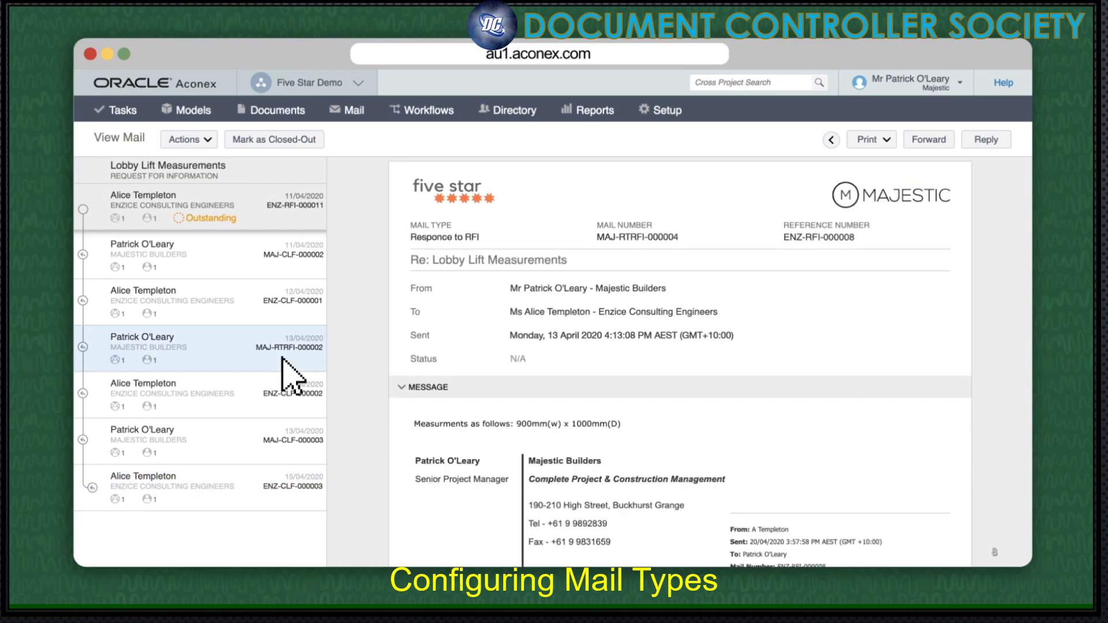
{"action": "left_click", "coordinate": [207, 146]}
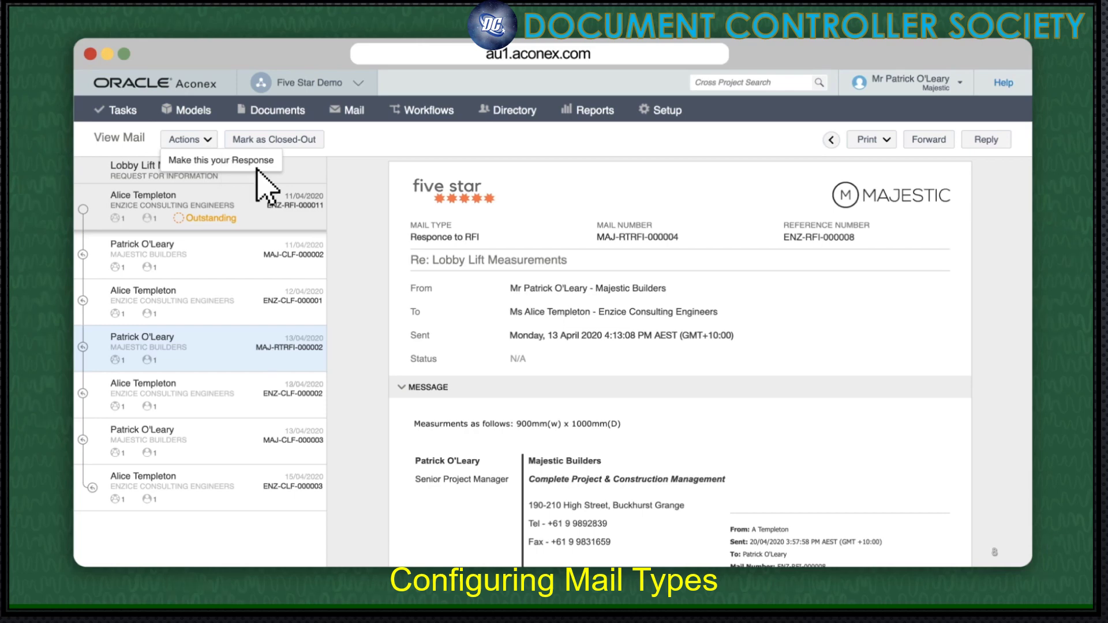
{"action": "left_click", "coordinate": [256, 168]}
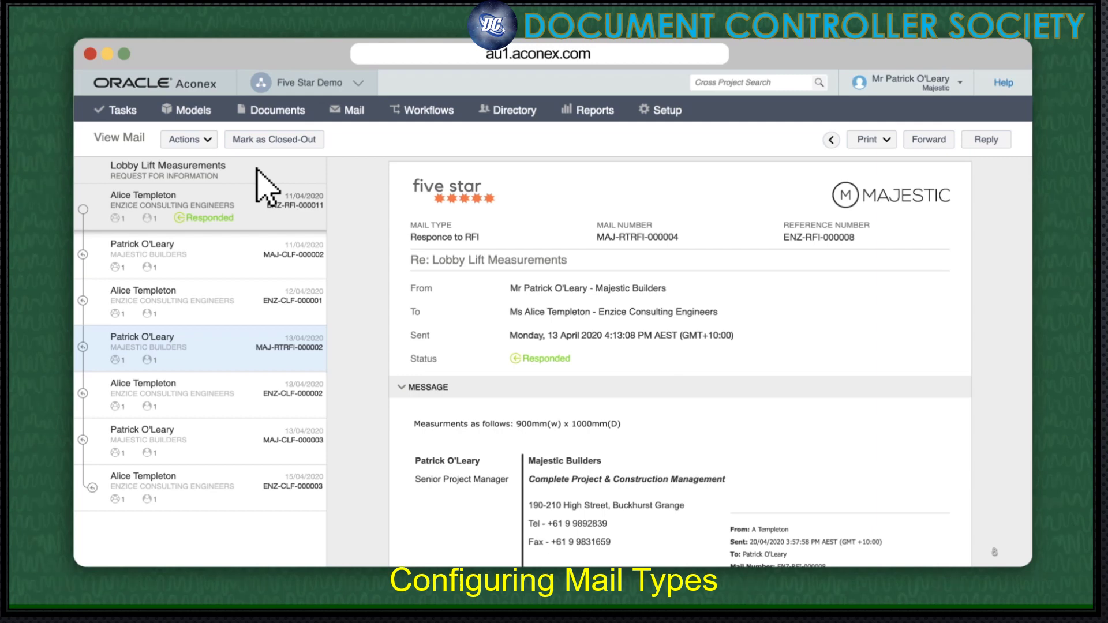
Step: In the user role settings, grant the Basic User role the "Make sent mail your Response" permission
{"action": "left_click", "coordinate": [665, 113]}
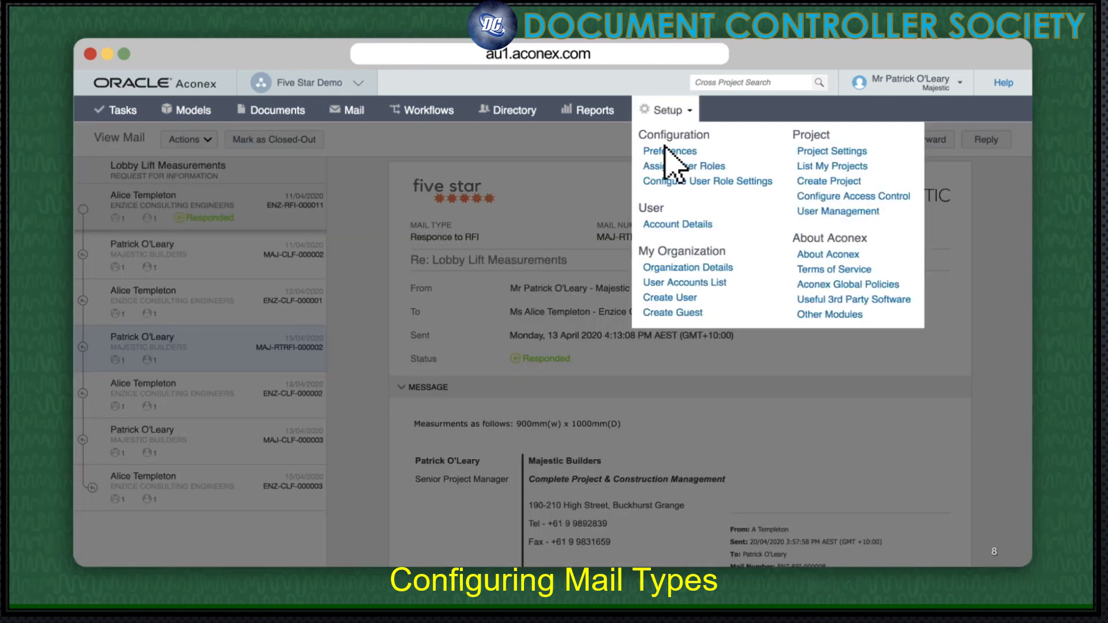
{"action": "left_click", "coordinate": [671, 185]}
{"action": "scroll", "coordinate": [654, 183], "scroll_direction": "down", "scroll_amount": 1}
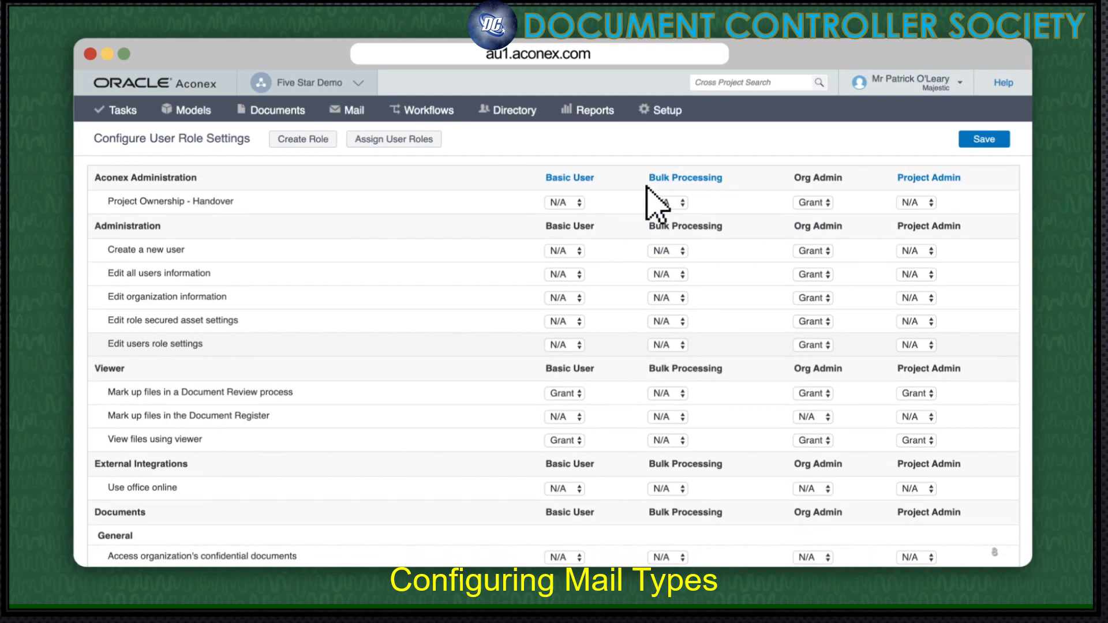
{"action": "scroll", "coordinate": [646, 186], "scroll_direction": "down", "scroll_amount": 20}
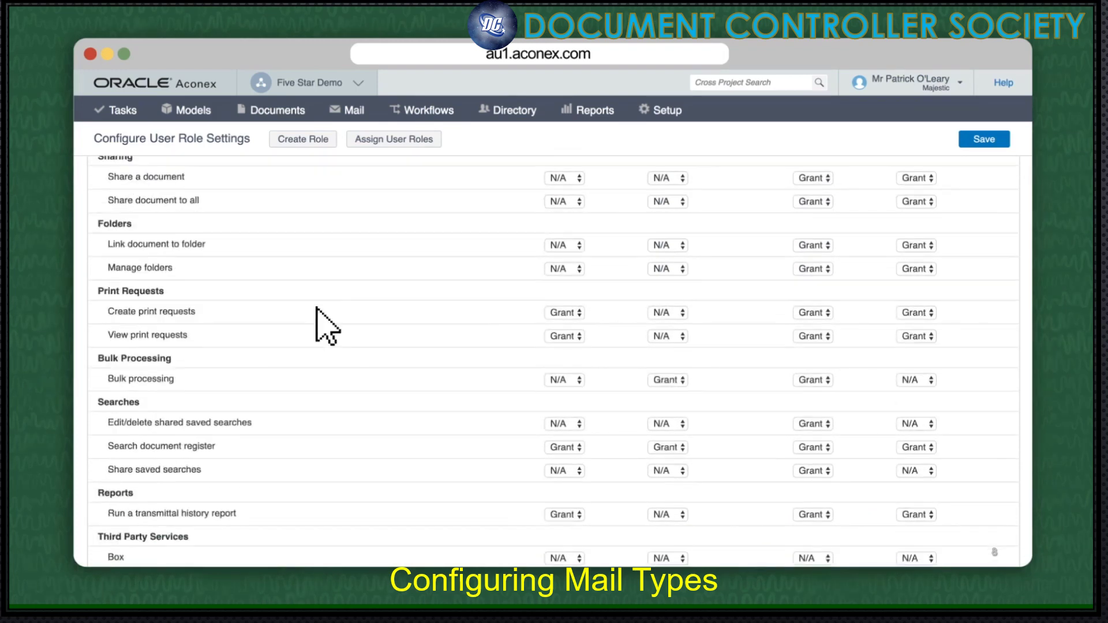
{"action": "scroll", "coordinate": [217, 366], "scroll_direction": "down", "scroll_amount": 5}
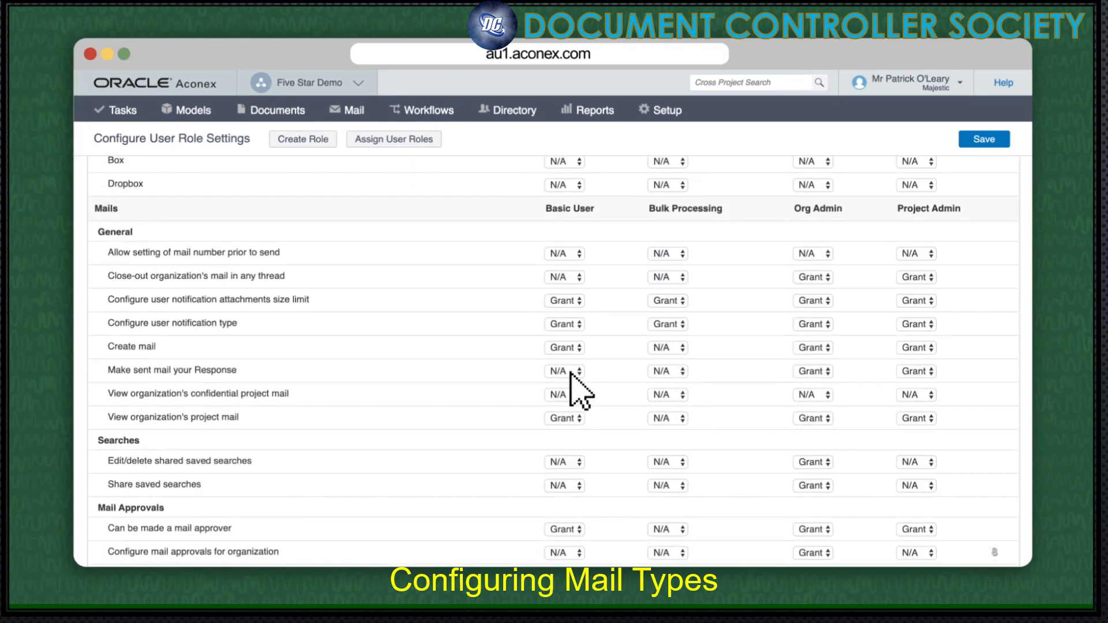
{"action": "left_click", "coordinate": [572, 372]}
{"action": "left_click", "coordinate": [573, 386]}
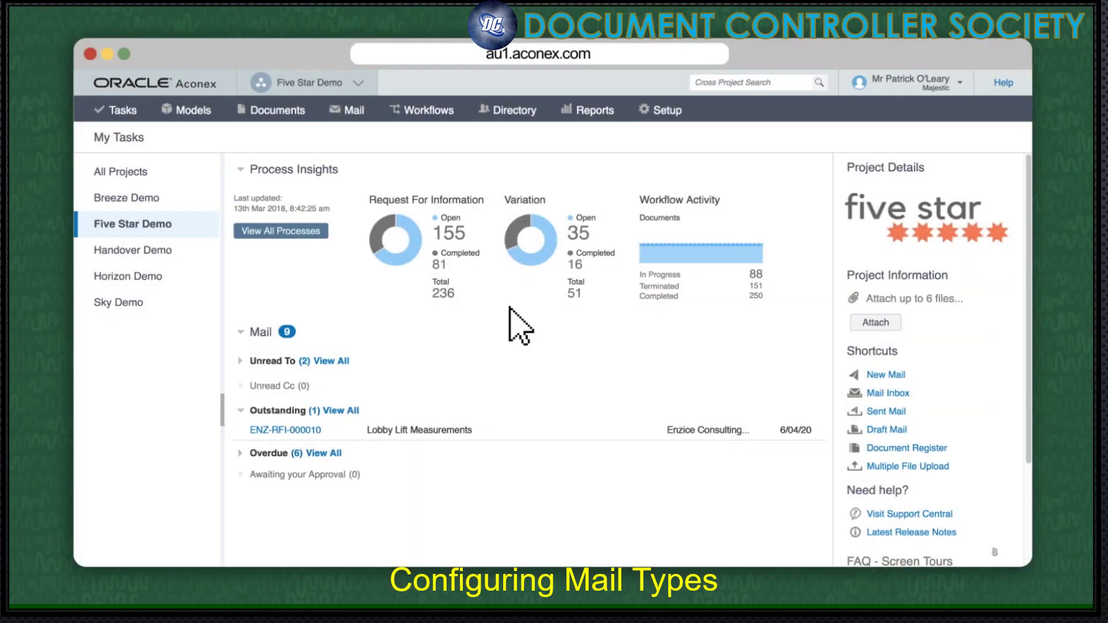
Step: Add the Marked Responded On and Marked Responded With columns to the mail inbox list
{"action": "left_click", "coordinate": [353, 110]}
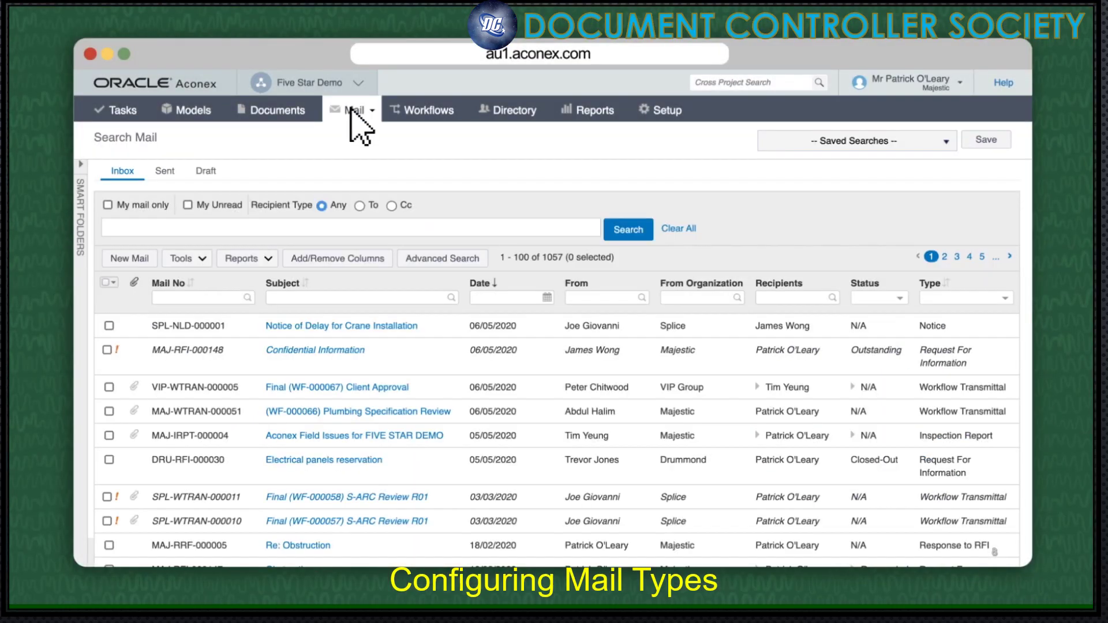
{"action": "left_click", "coordinate": [373, 263]}
{"action": "type", "text": "Marked"}
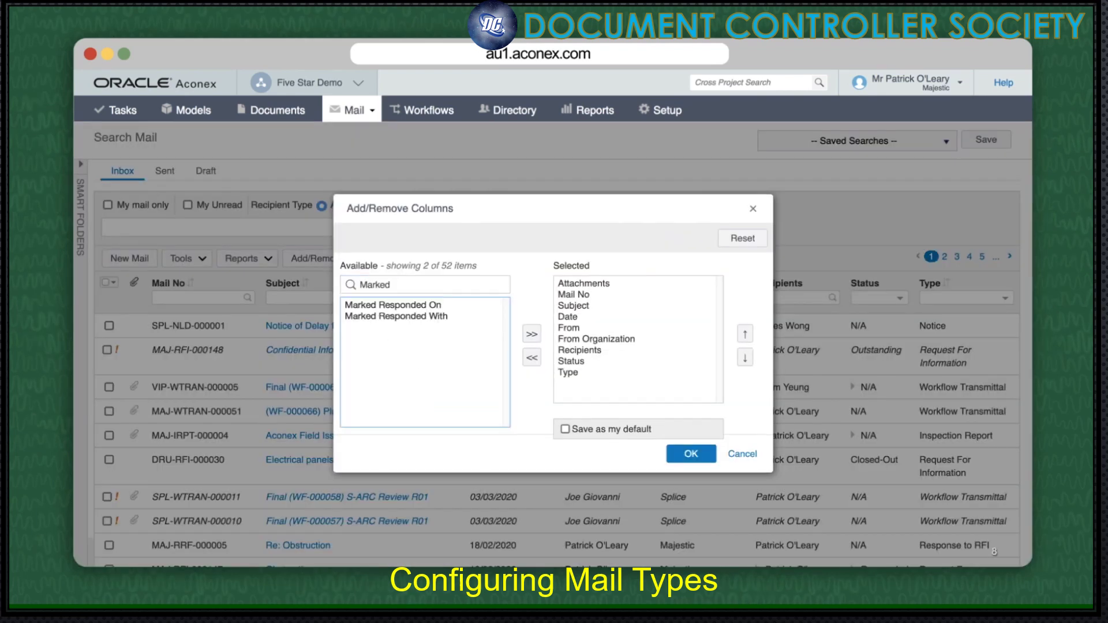
{"action": "left_click", "coordinate": [385, 305]}
{"action": "left_click", "coordinate": [385, 318], "text": "shift"}
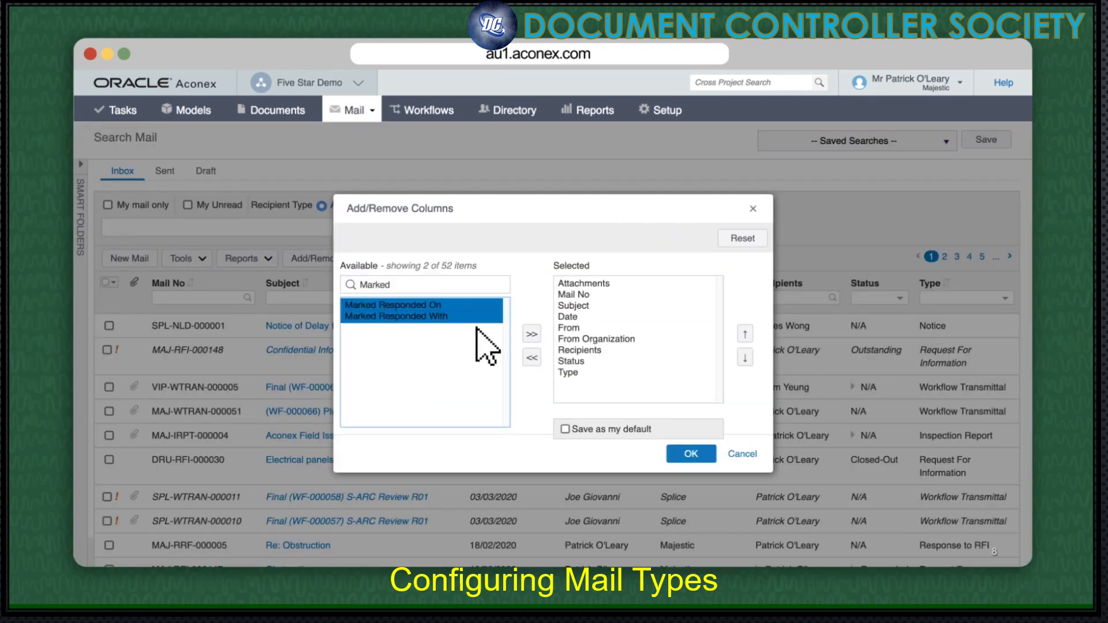
{"action": "left_click", "coordinate": [531, 333]}
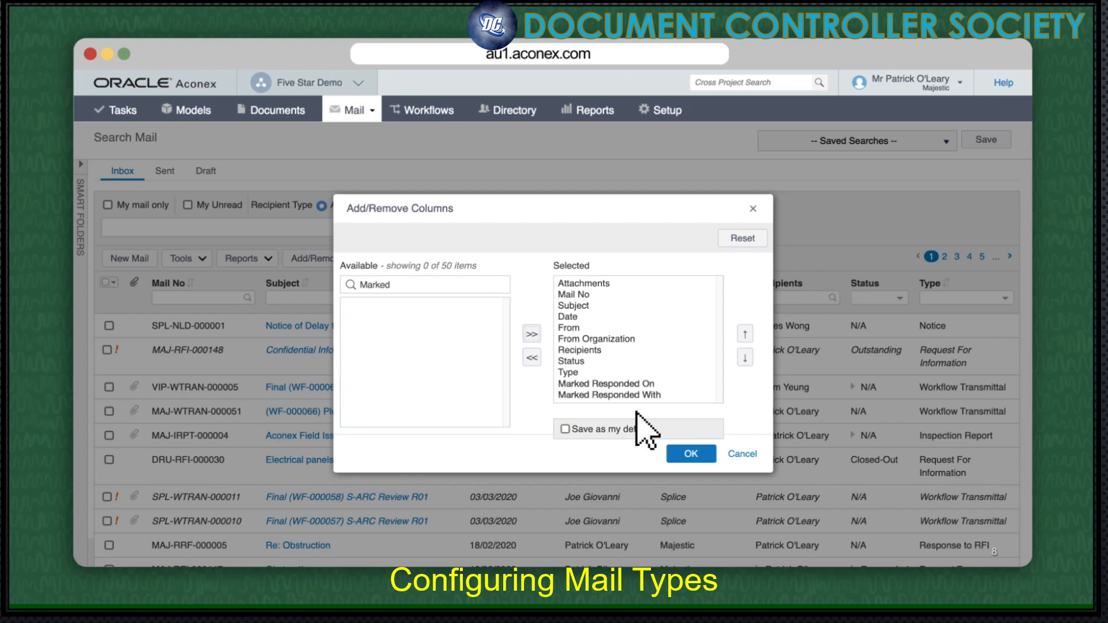
{"action": "left_click", "coordinate": [690, 453]}
Step: Open a response linked in the Marked Responded With column and check which mail the RFI was marked responded with
{"action": "scroll", "coordinate": [702, 444], "scroll_direction": "down", "scroll_amount": 1}
{"action": "scroll", "coordinate": [712, 462], "scroll_direction": "down", "scroll_amount": 4}
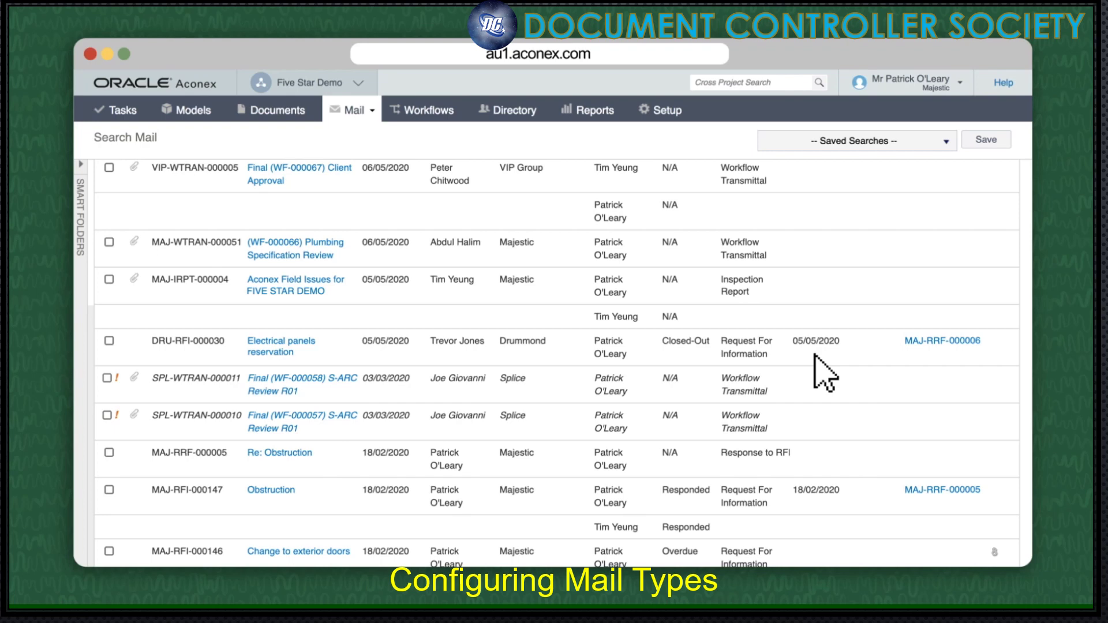
{"action": "left_click", "coordinate": [946, 341]}
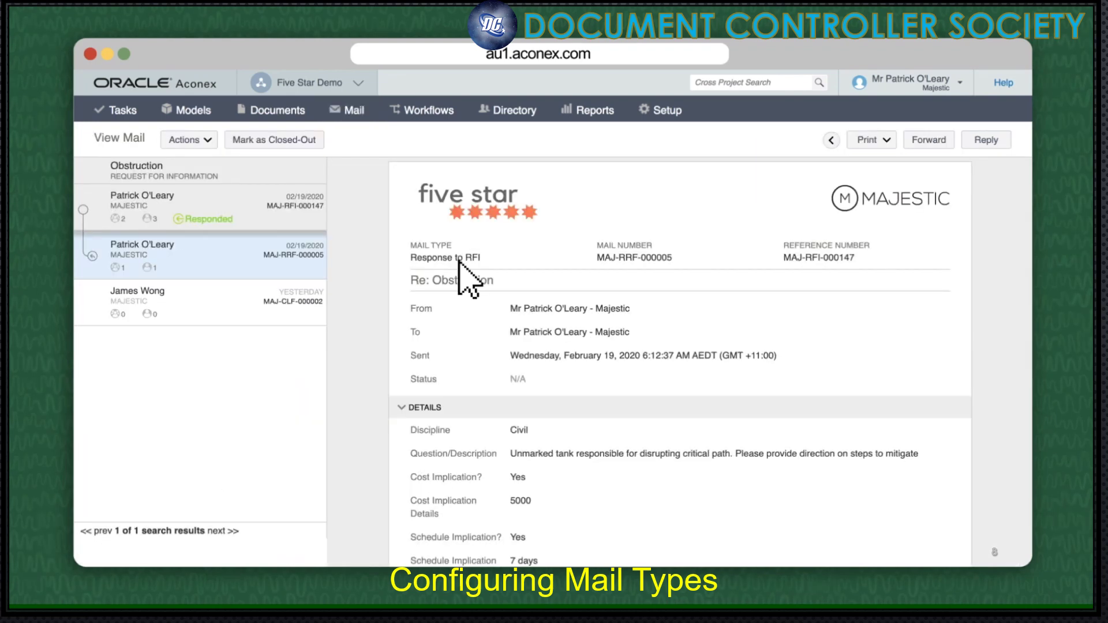
{"action": "mouse_move", "coordinate": [180, 218]}
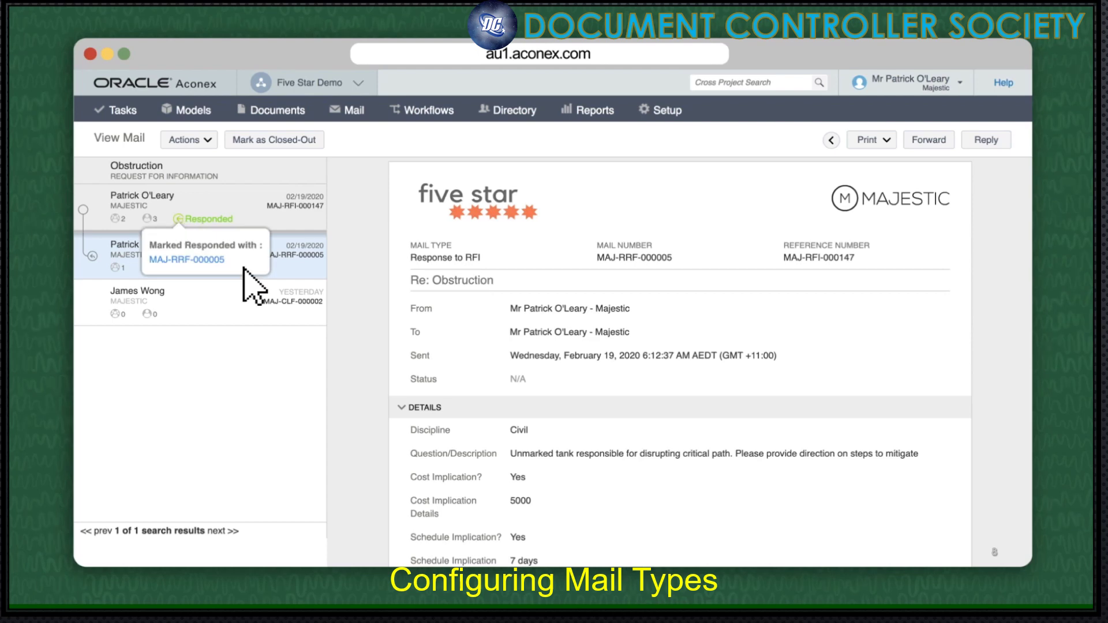
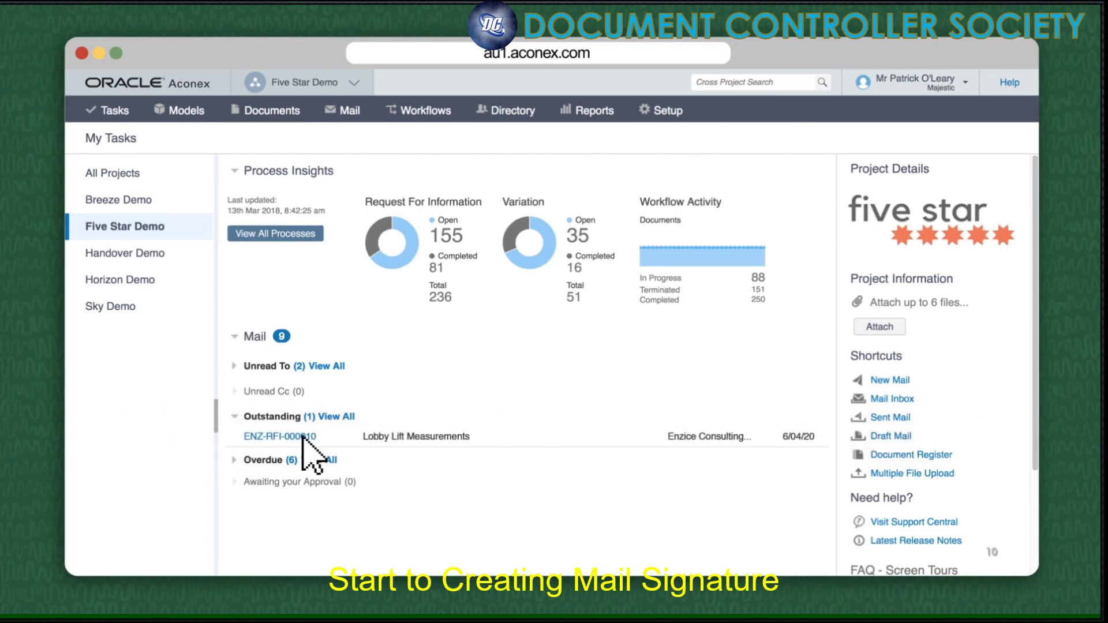
Step: Reply to the outstanding Lobby Lift Measurements RFI as Response to RFI with "Measurments as follows: 900mm(w) x 1000mm(D)" and send it
{"action": "left_click", "coordinate": [302, 437]}
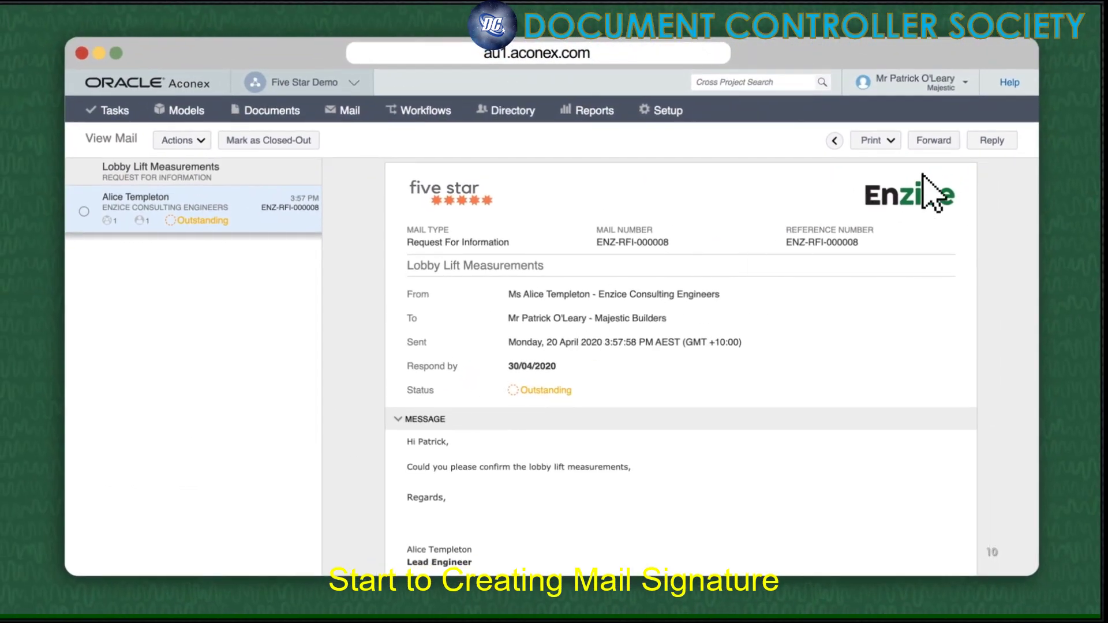
{"action": "left_click", "coordinate": [990, 141]}
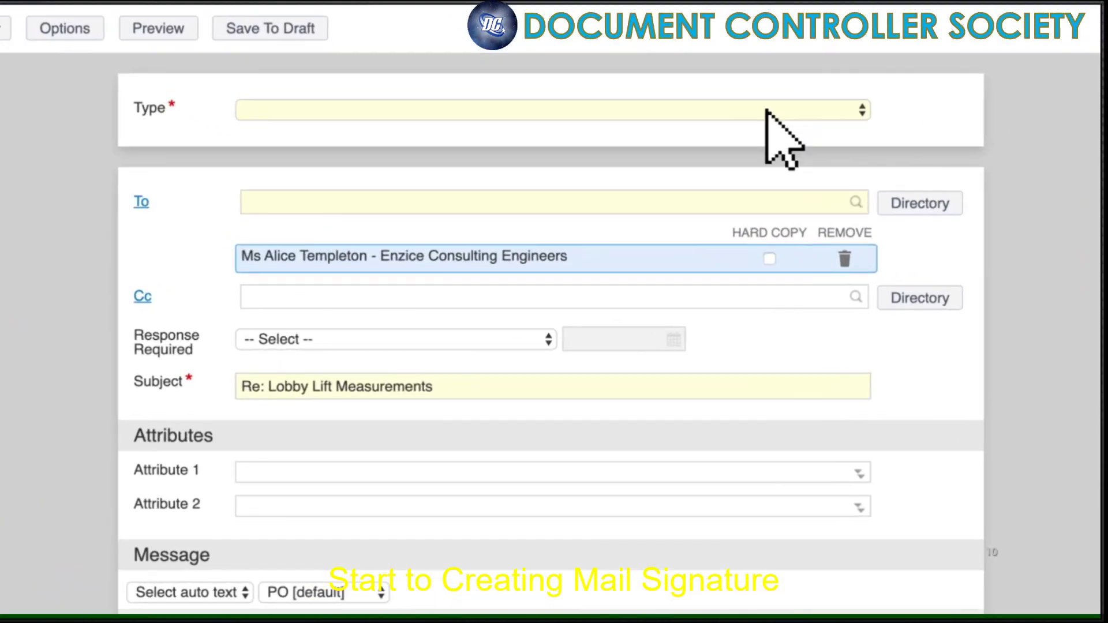
{"action": "left_click", "coordinate": [766, 109]}
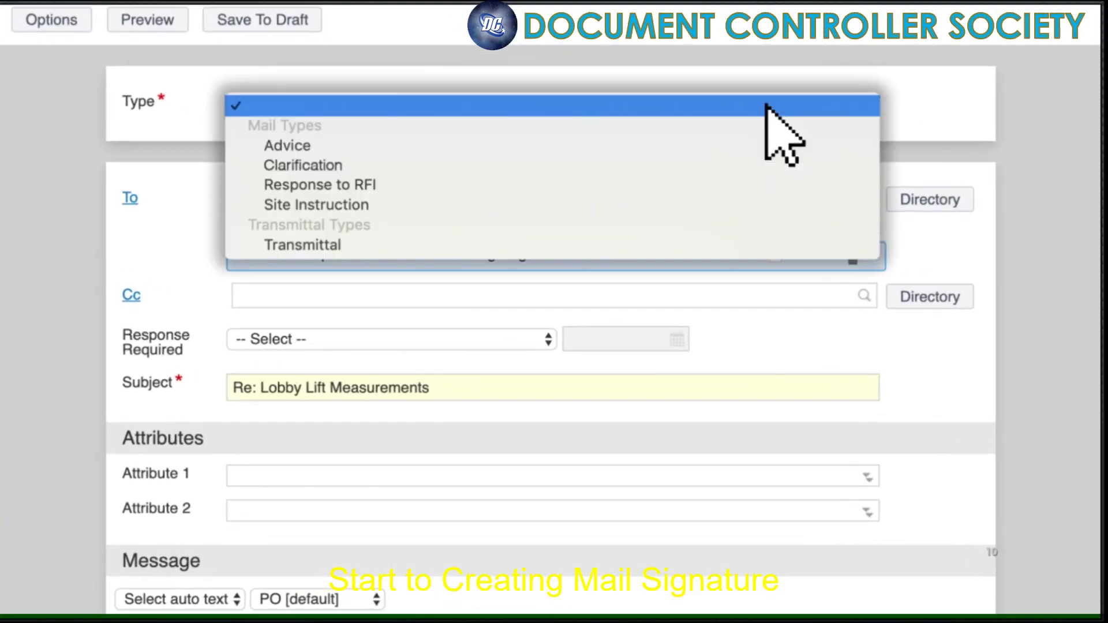
{"action": "left_click", "coordinate": [760, 197]}
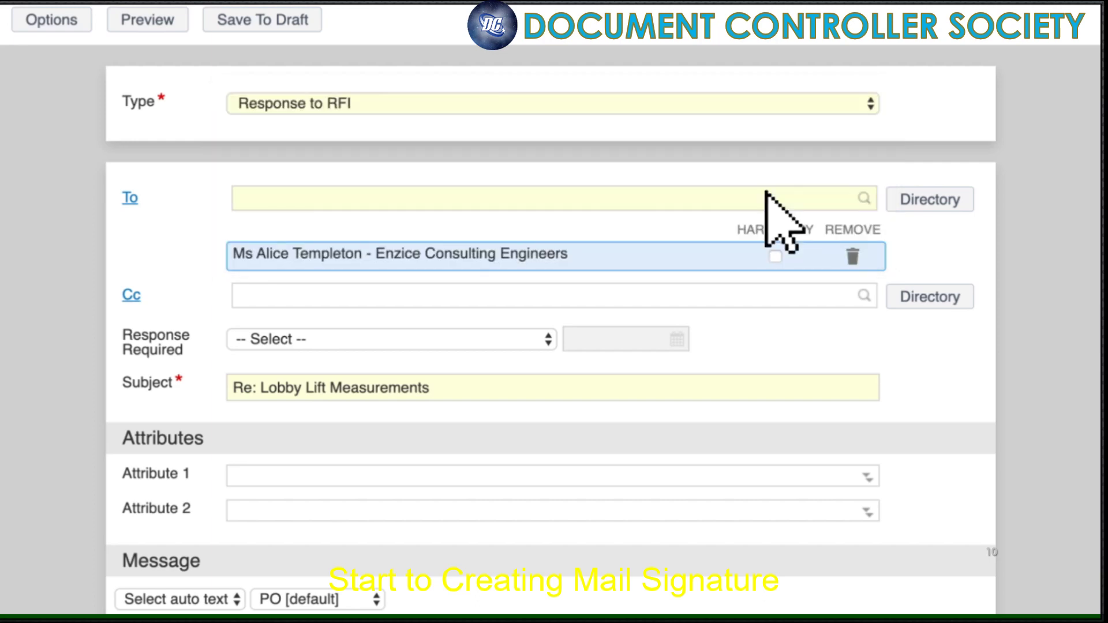
{"action": "scroll", "coordinate": [779, 219], "scroll_direction": "down", "scroll_amount": 5}
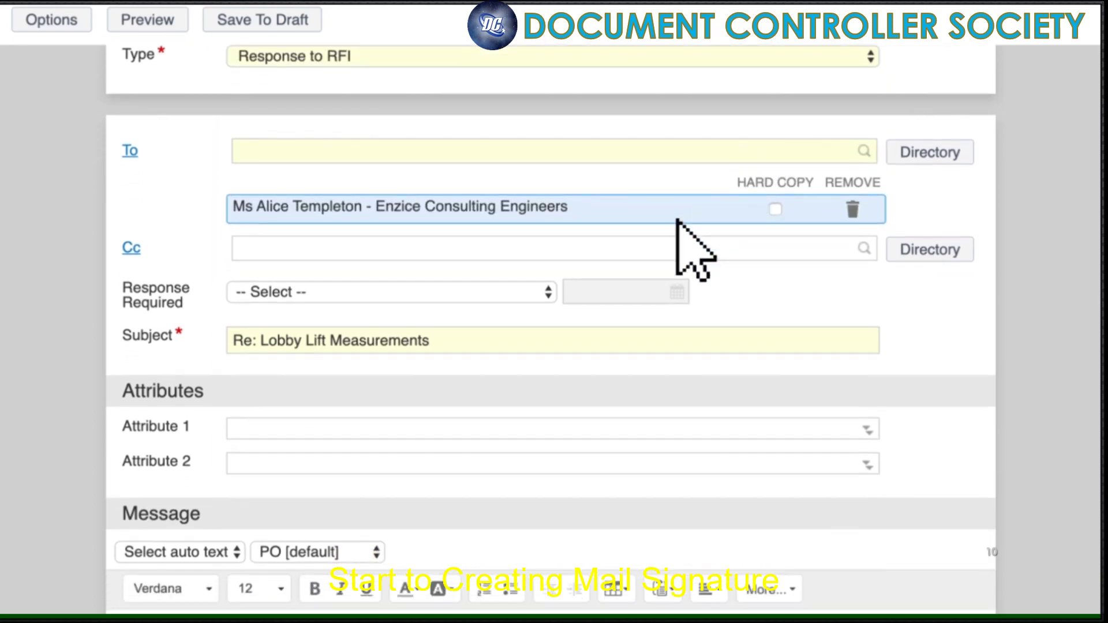
{"action": "type", "text": "Measurments as follows: 900mm(w) x 1000mm(D)"}
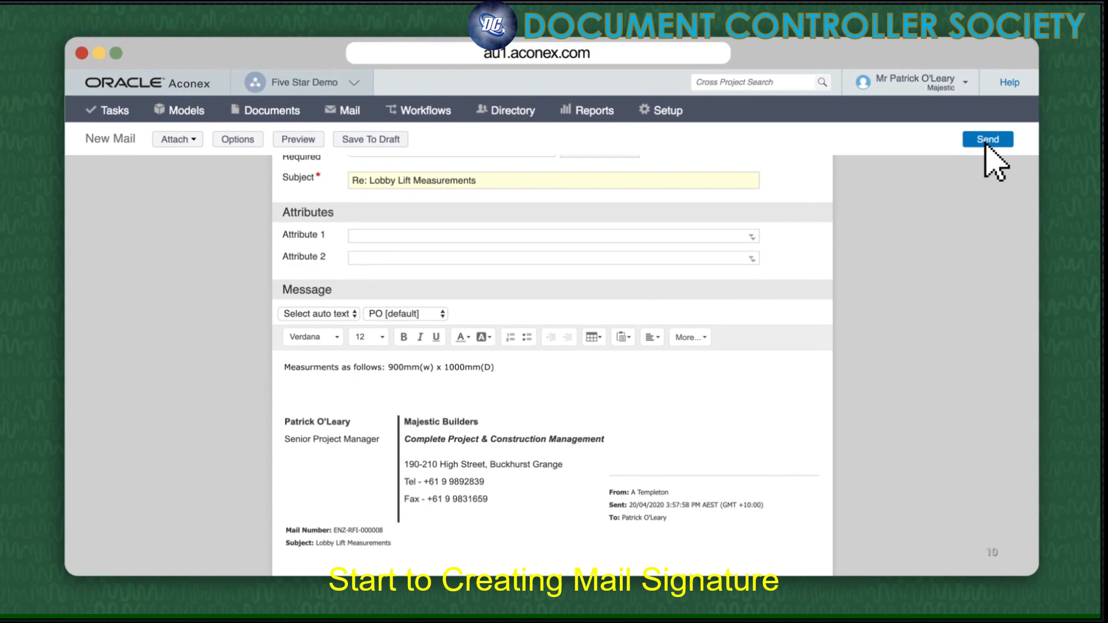
{"action": "left_click", "coordinate": [988, 139]}
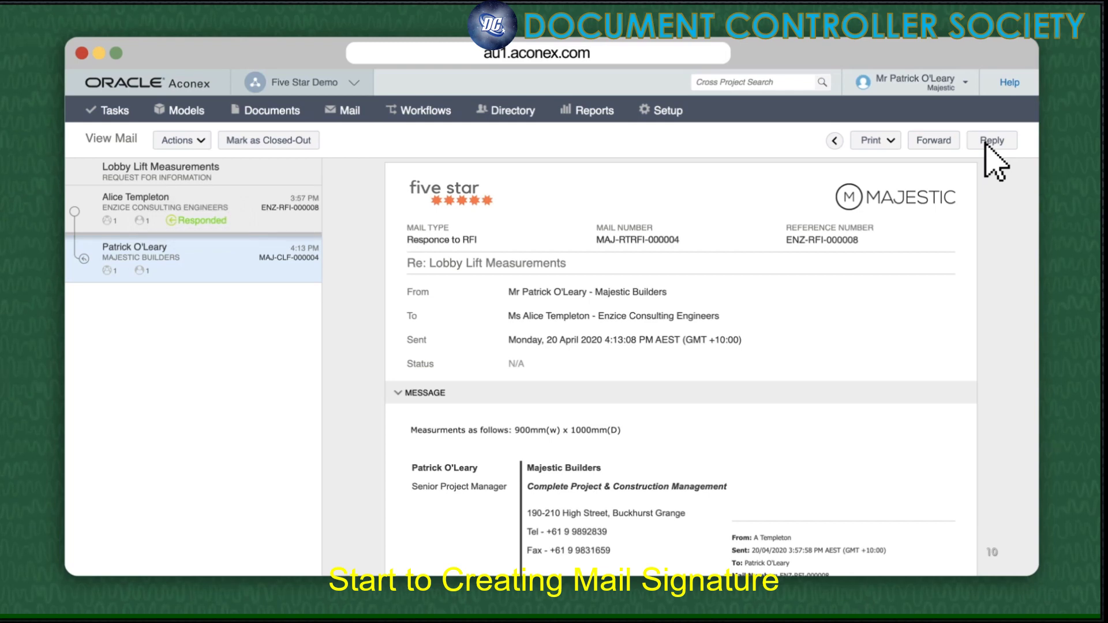
Step: Send a Clarification reply in the Lobby Lift Measurements thread asking "Would you like measurments for the side entrance as well?"
{"action": "left_click", "coordinate": [991, 141]}
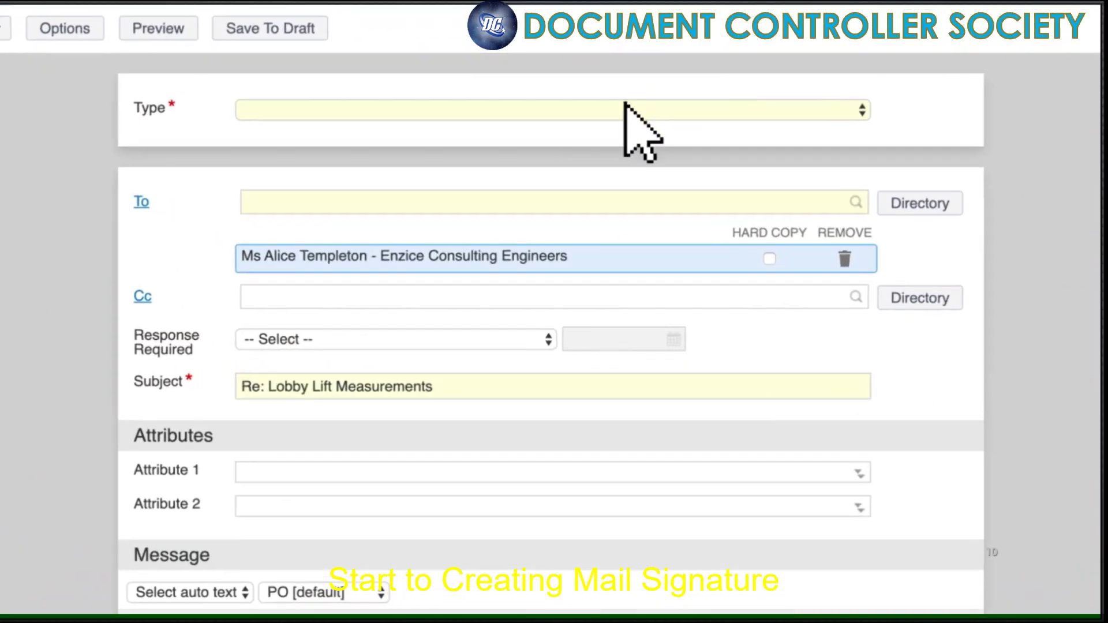
{"action": "left_click", "coordinate": [589, 192]}
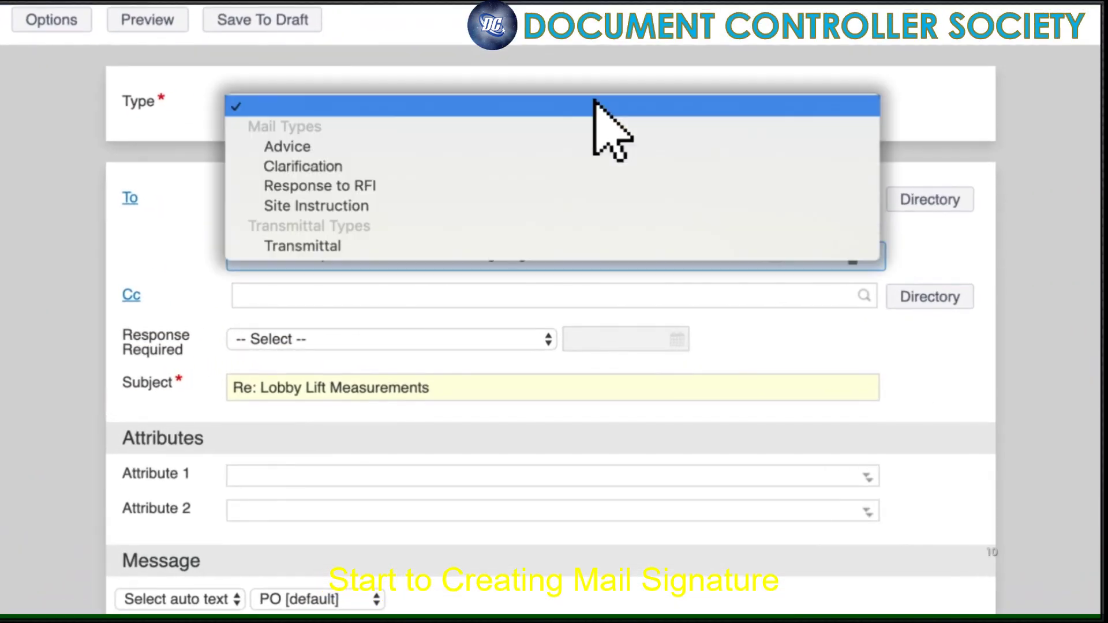
{"action": "left_click", "coordinate": [593, 170]}
{"action": "scroll", "coordinate": [453, 267], "scroll_direction": "down", "scroll_amount": 5}
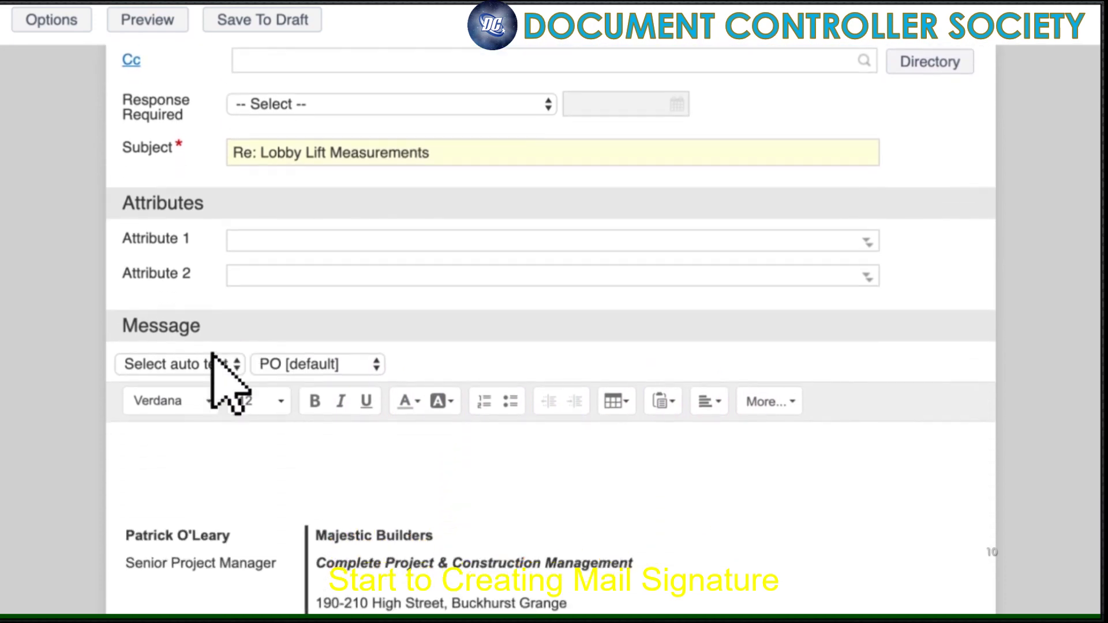
{"action": "left_click", "coordinate": [148, 421]}
{"action": "type", "text": "Would you like measurments for the side entrance as well?"}
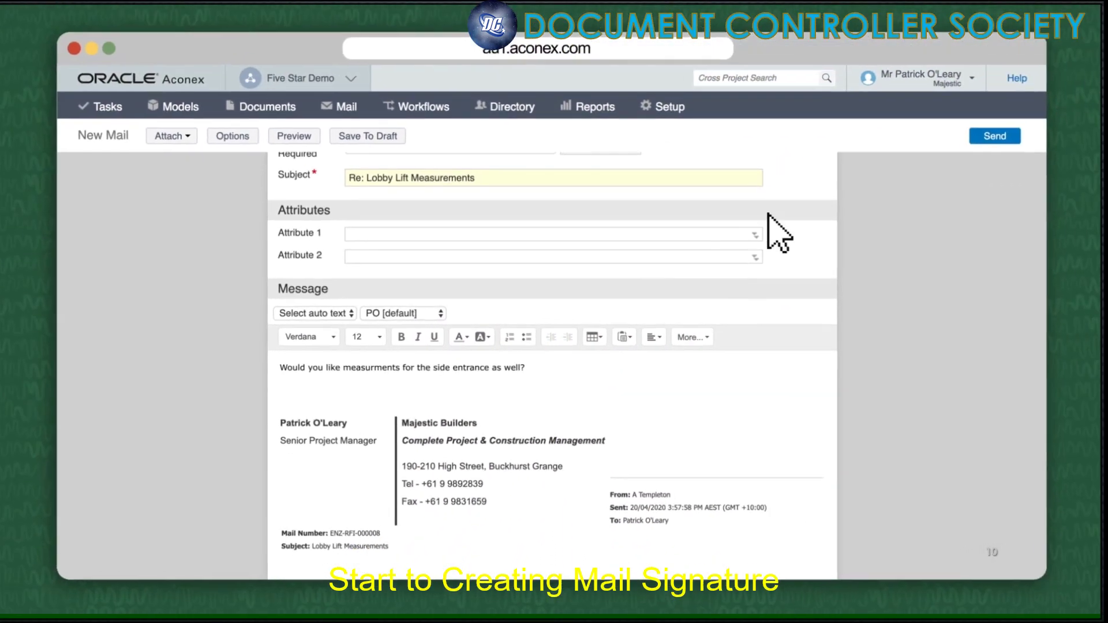
{"action": "left_click", "coordinate": [987, 138]}
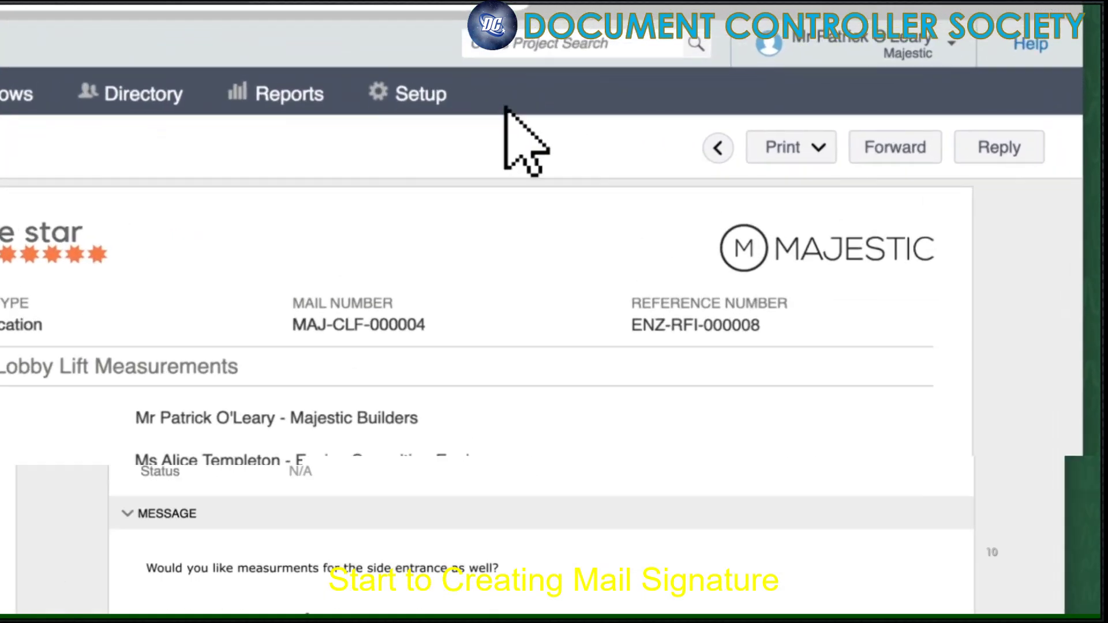
Step: Open the rules of the Request For Information mail type in the project settings
{"action": "left_click", "coordinate": [660, 112]}
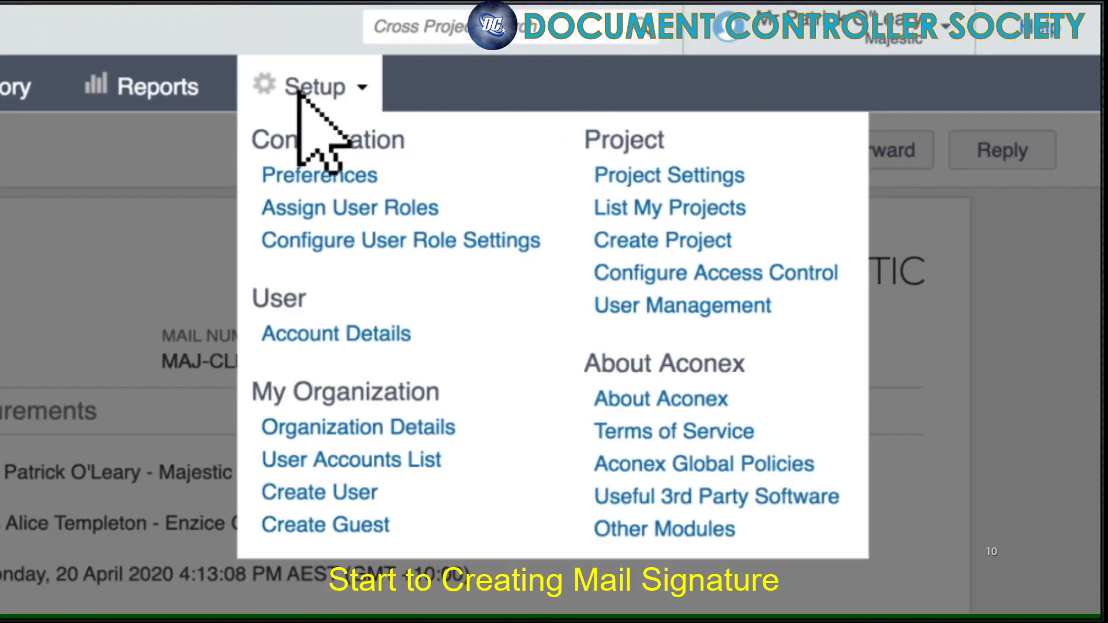
{"action": "left_click", "coordinate": [714, 181]}
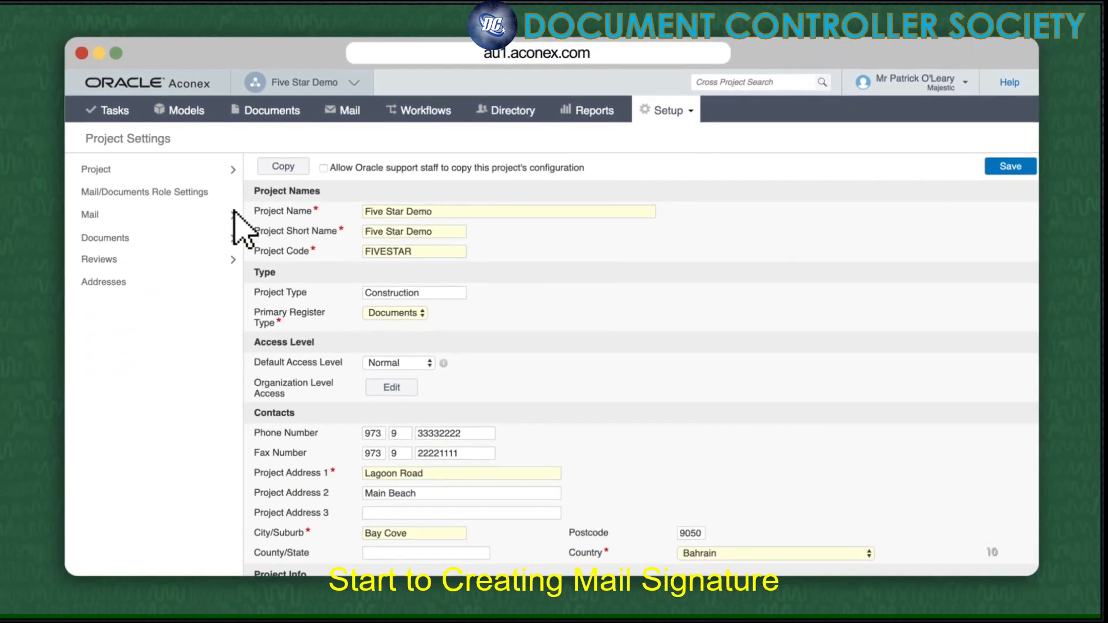
{"action": "left_click", "coordinate": [166, 217]}
{"action": "left_click", "coordinate": [145, 243]}
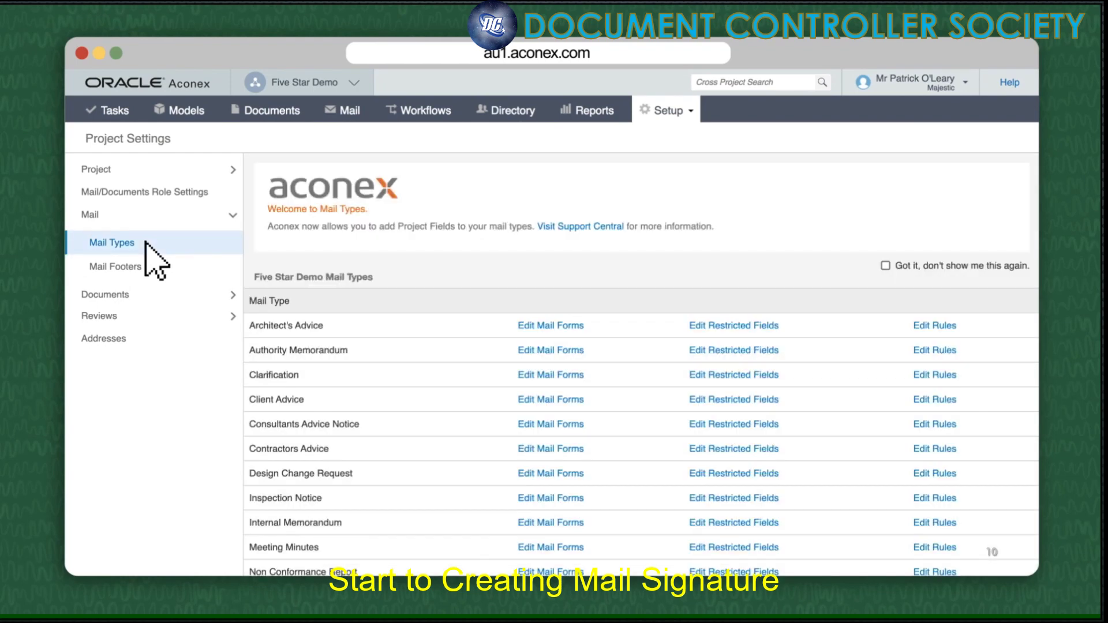
{"action": "scroll", "coordinate": [190, 292], "scroll_direction": "down", "scroll_amount": 5}
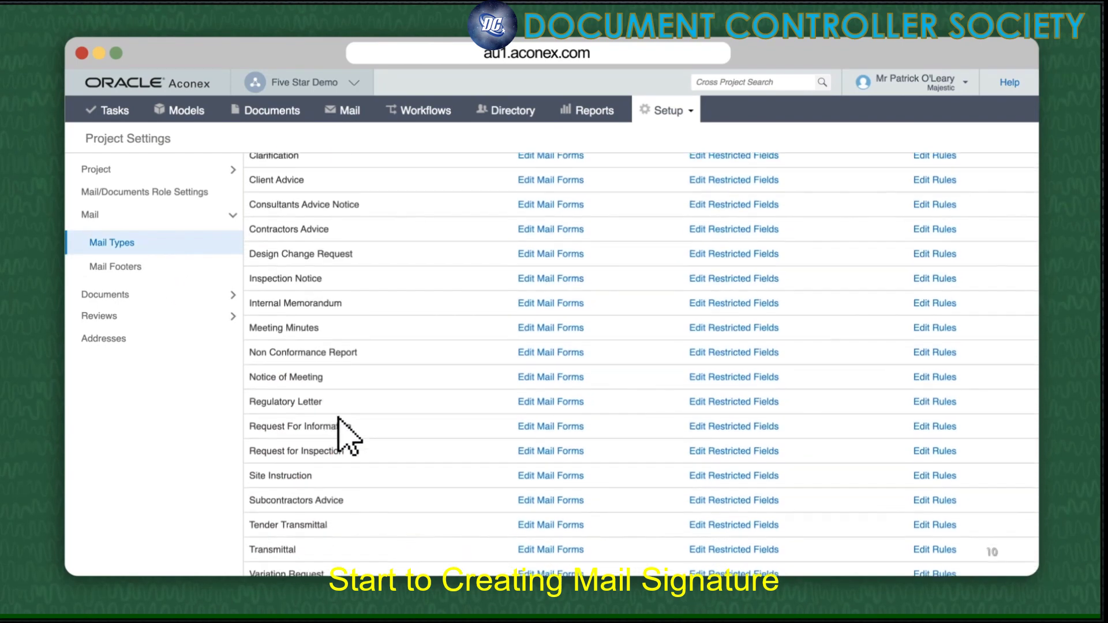
{"action": "left_click", "coordinate": [938, 425]}
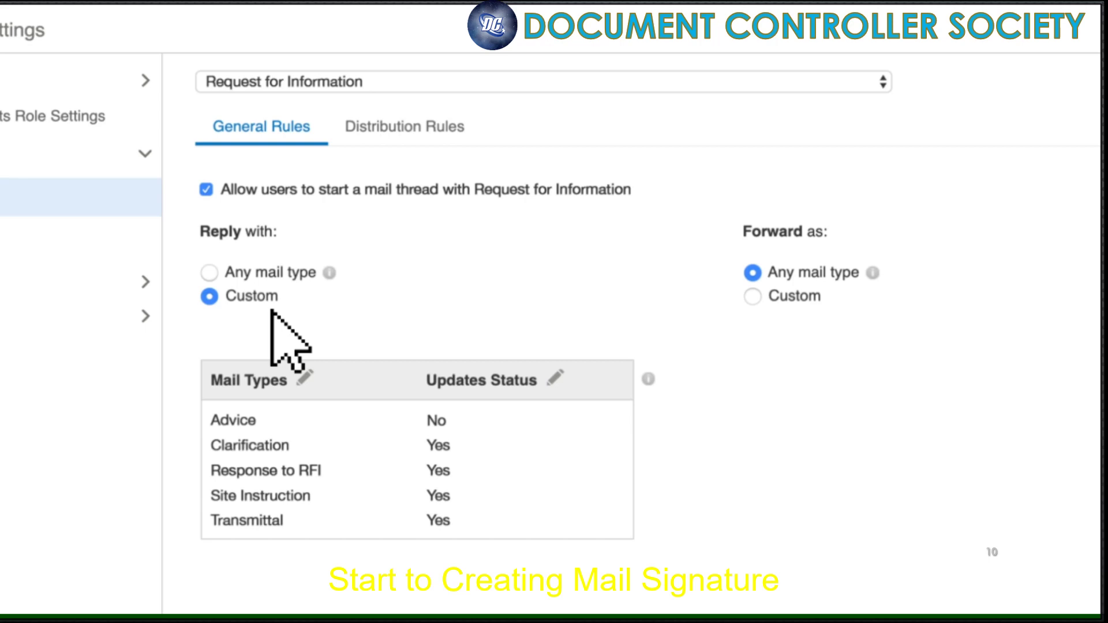
Step: Set Clarification replies to Updates Status No for Request for Information and save the rules
{"action": "left_click", "coordinate": [555, 378]}
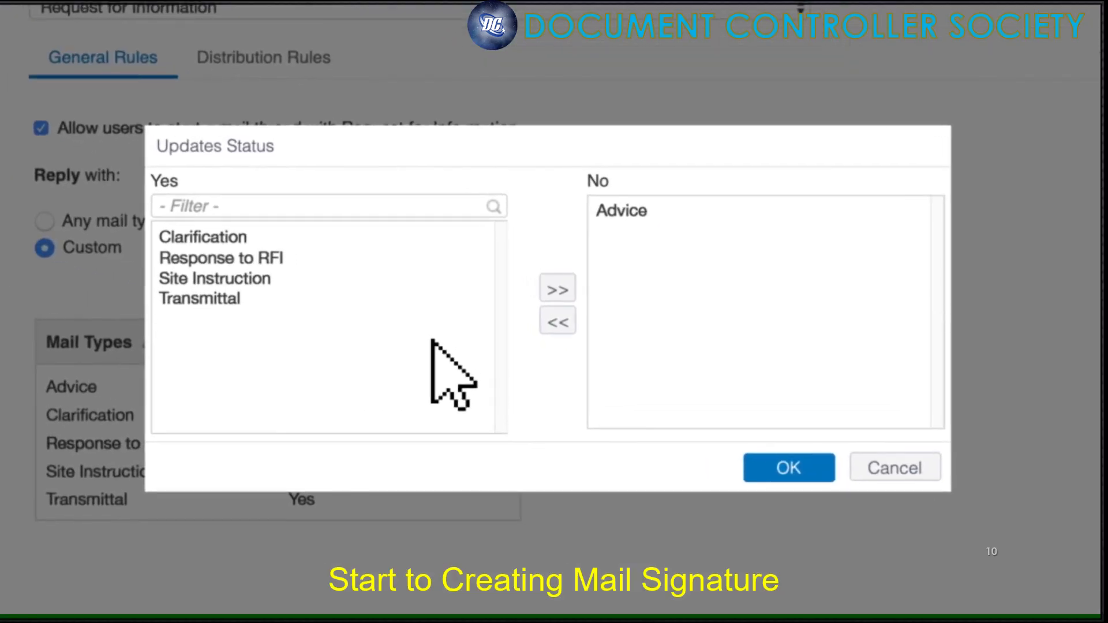
{"action": "left_click", "coordinate": [254, 284]}
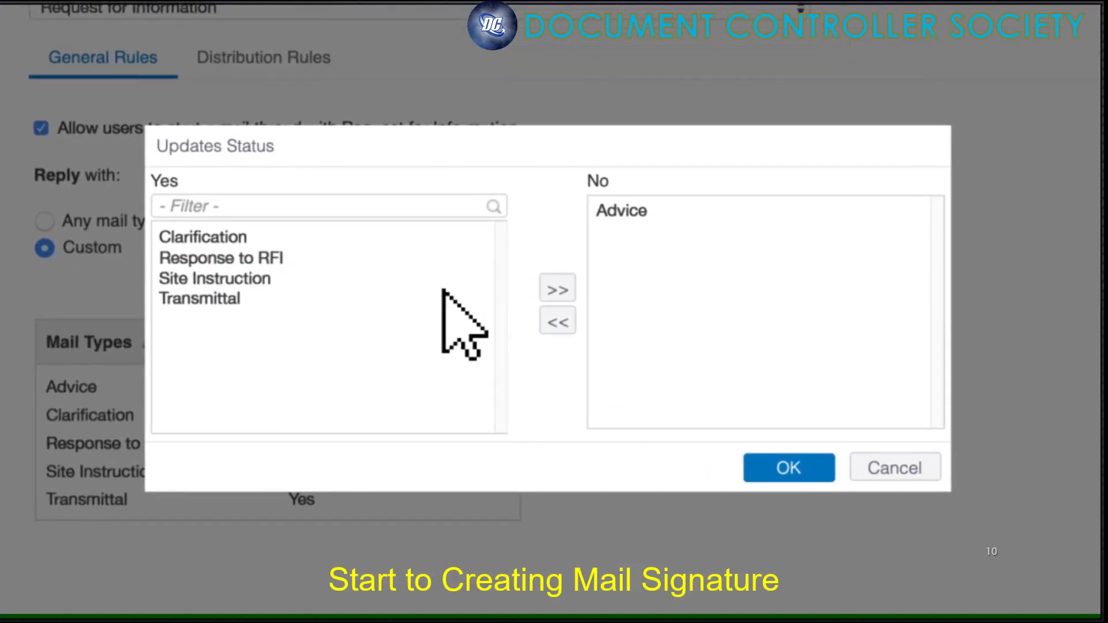
{"action": "left_click", "coordinate": [555, 289]}
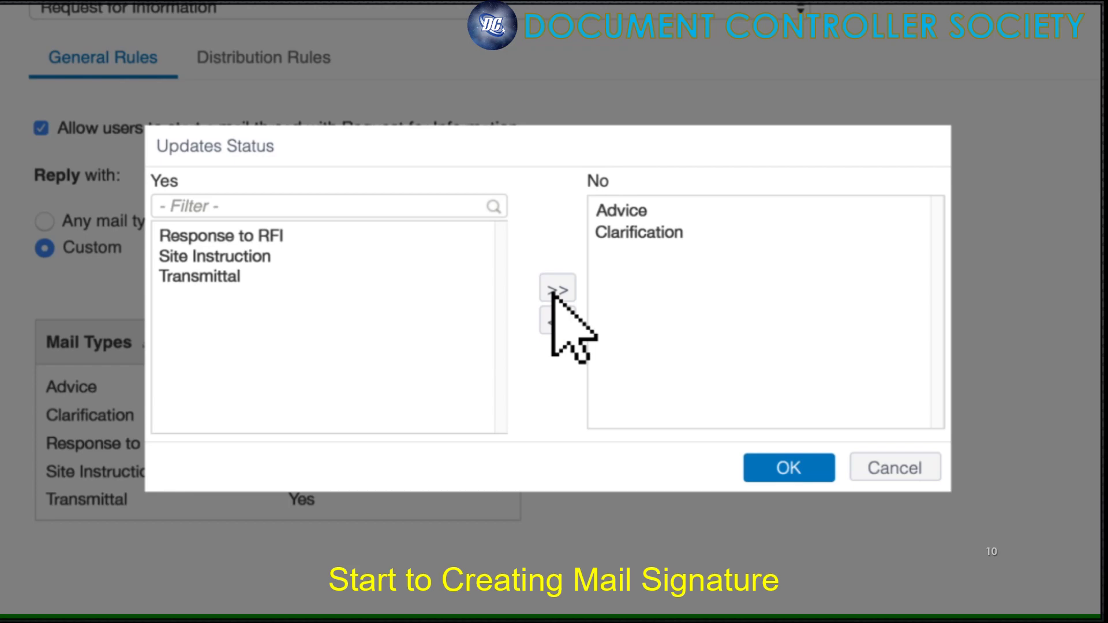
{"action": "left_click", "coordinate": [788, 468]}
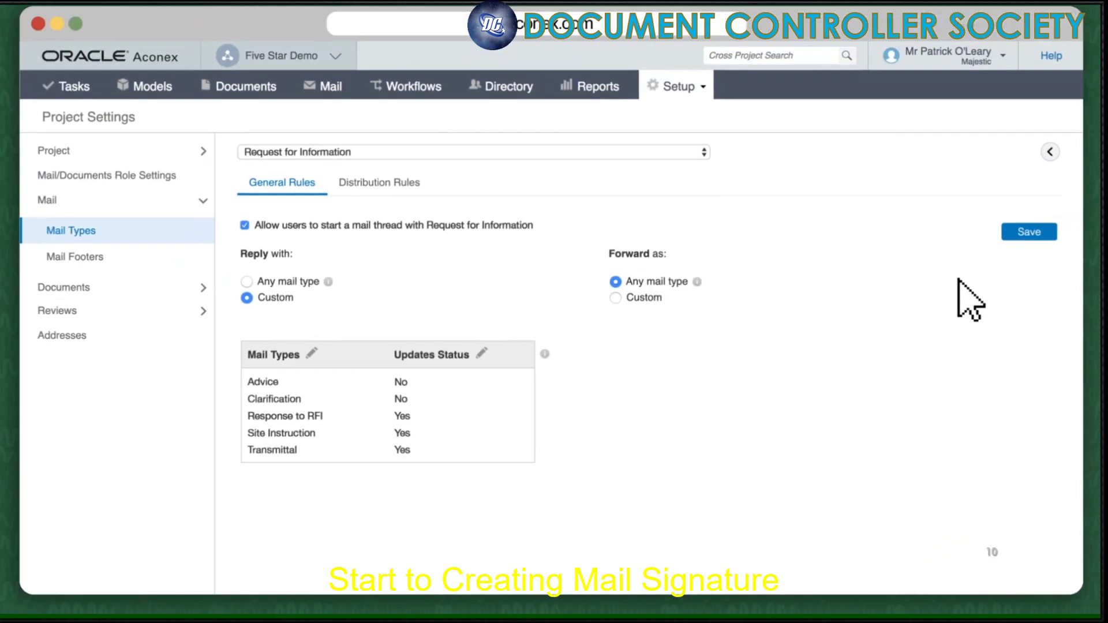
{"action": "left_click", "coordinate": [1001, 241]}
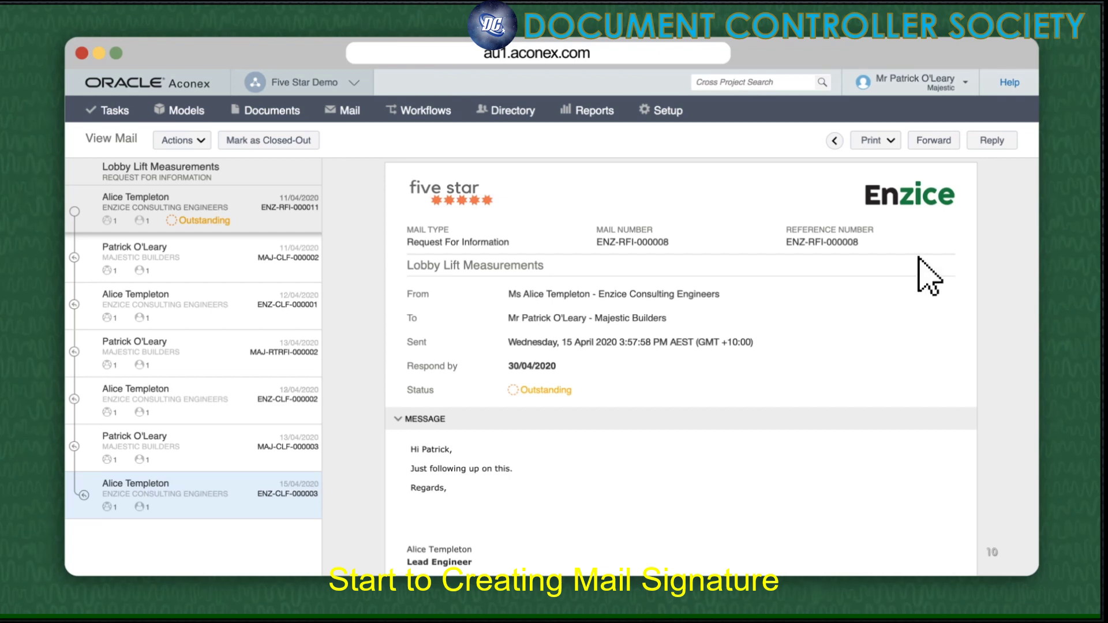
Step: Make the Response to RFI mail of 13/04/2020 in the Lobby Lift Measurements thread the official response
{"action": "left_click", "coordinate": [277, 364]}
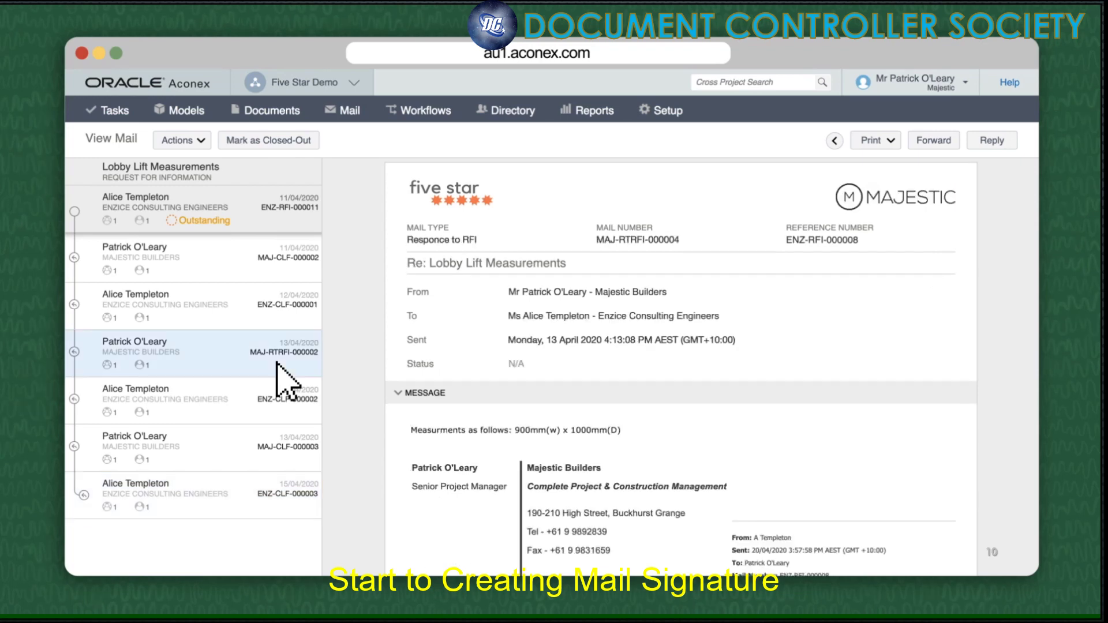
{"action": "left_click", "coordinate": [200, 148]}
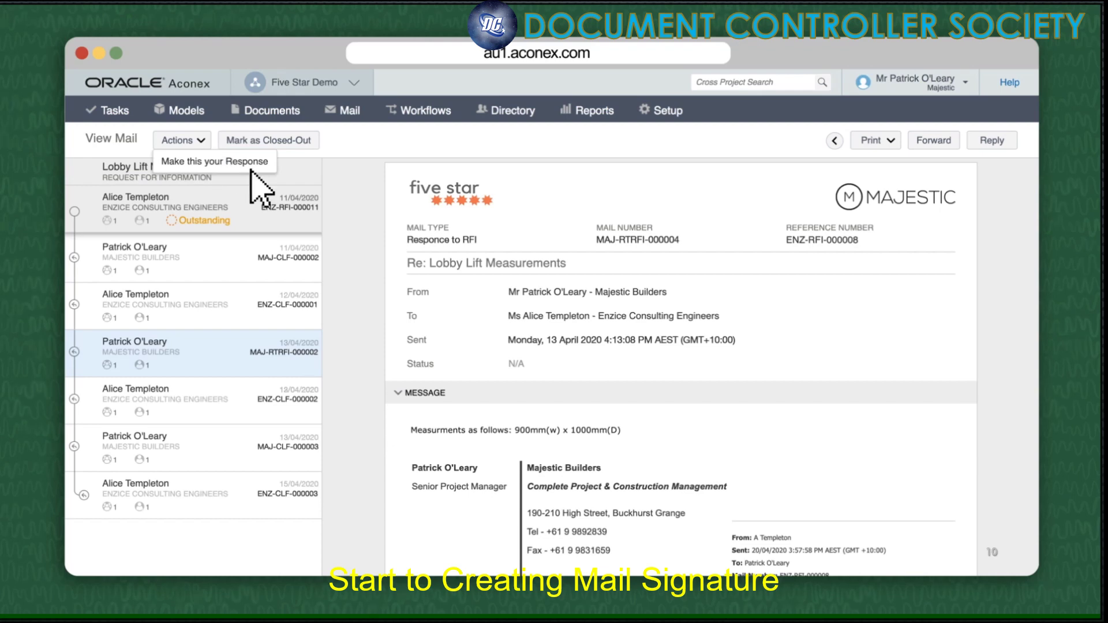
{"action": "left_click", "coordinate": [251, 169]}
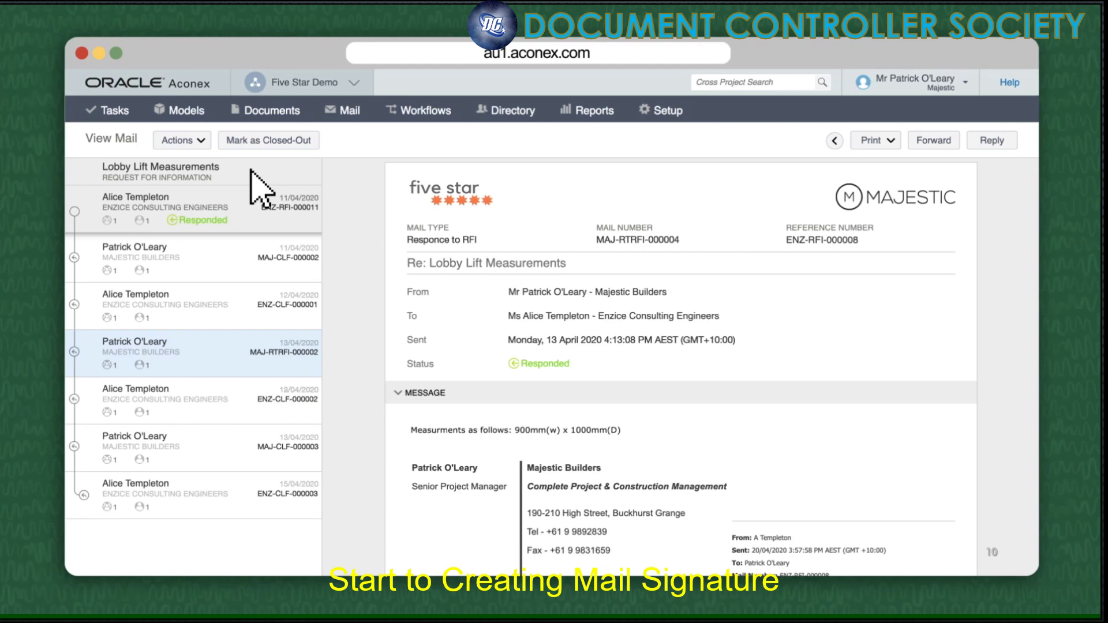
Step: In the user role settings, grant the Basic User role the "Make sent mail your Response" permission
{"action": "left_click", "coordinate": [666, 111]}
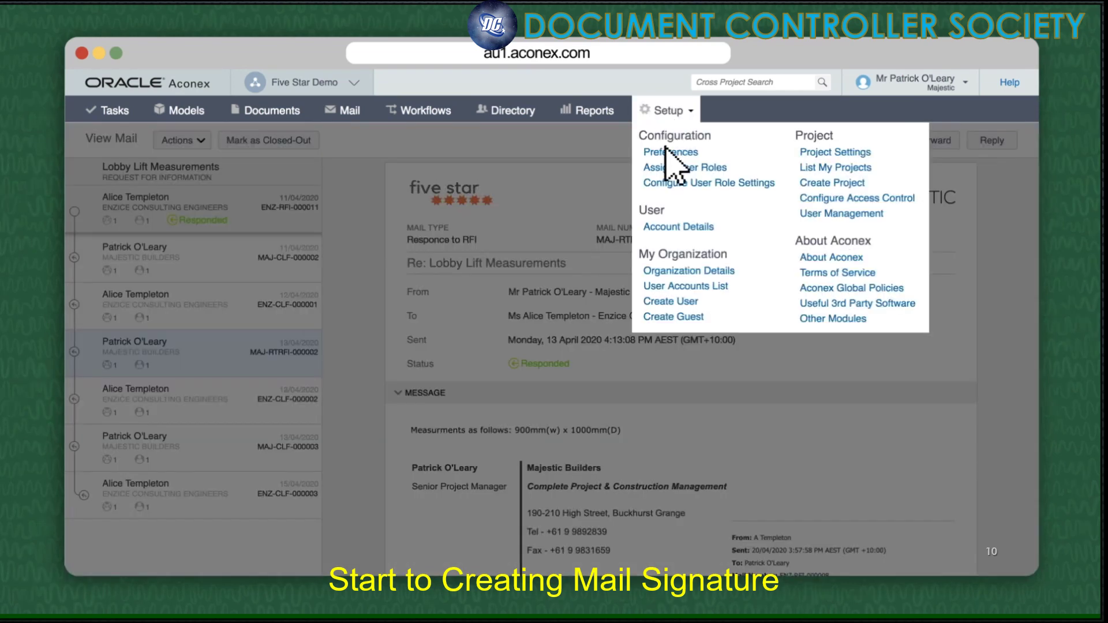
{"action": "left_click", "coordinate": [666, 183]}
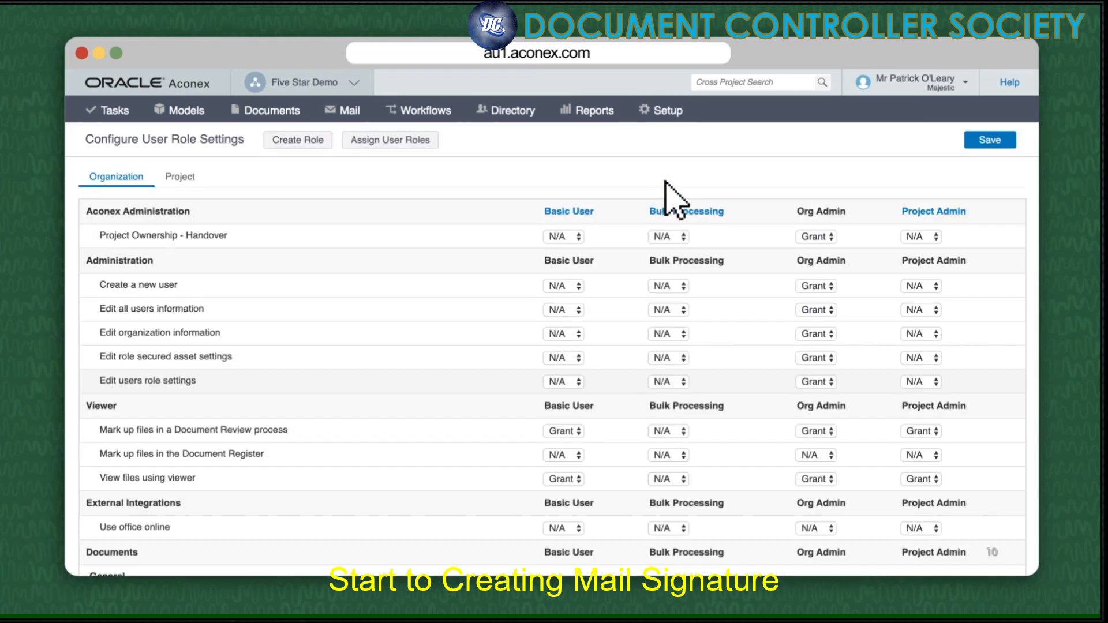
{"action": "scroll", "coordinate": [664, 197], "scroll_direction": "down", "scroll_amount": 1}
{"action": "scroll", "coordinate": [658, 205], "scroll_direction": "down", "scroll_amount": 20}
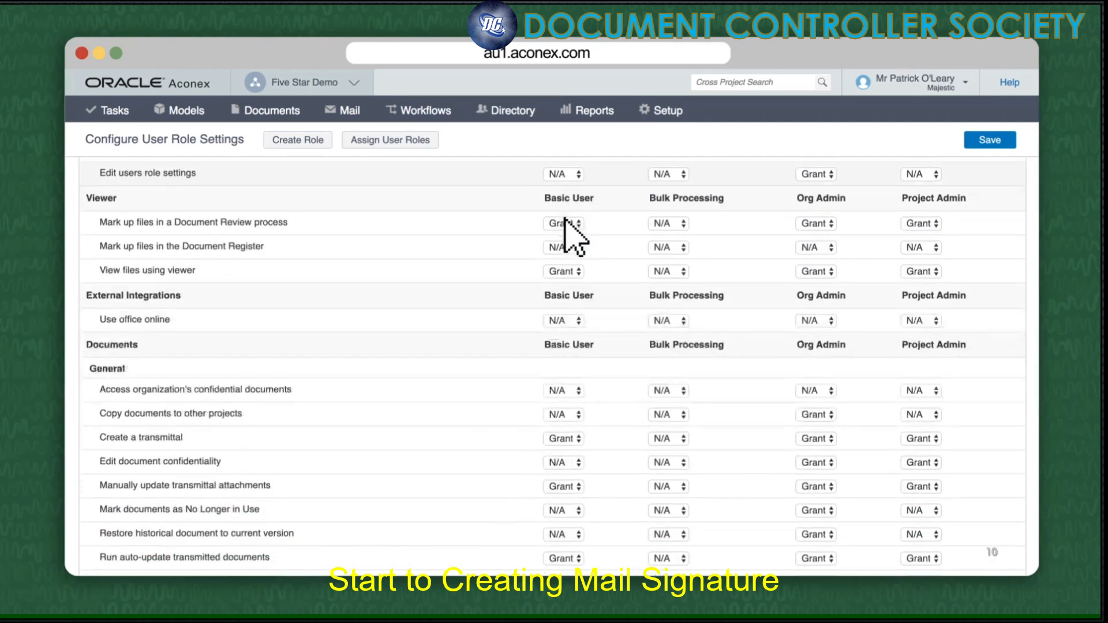
{"action": "scroll", "coordinate": [167, 363], "scroll_direction": "down", "scroll_amount": 3}
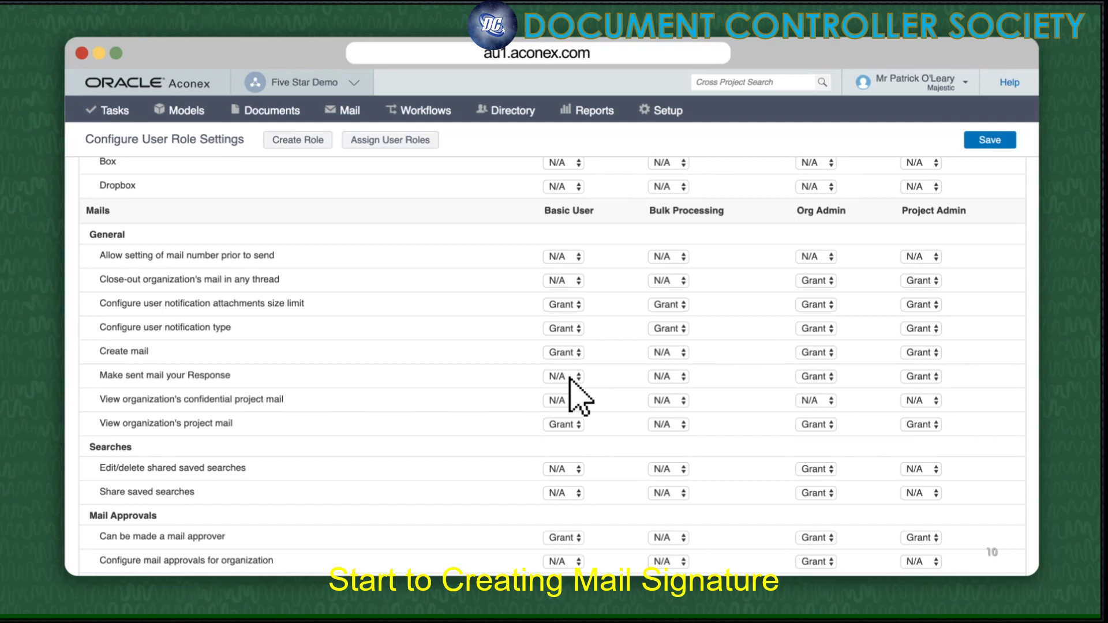
{"action": "left_click", "coordinate": [570, 378]}
{"action": "left_click", "coordinate": [571, 393]}
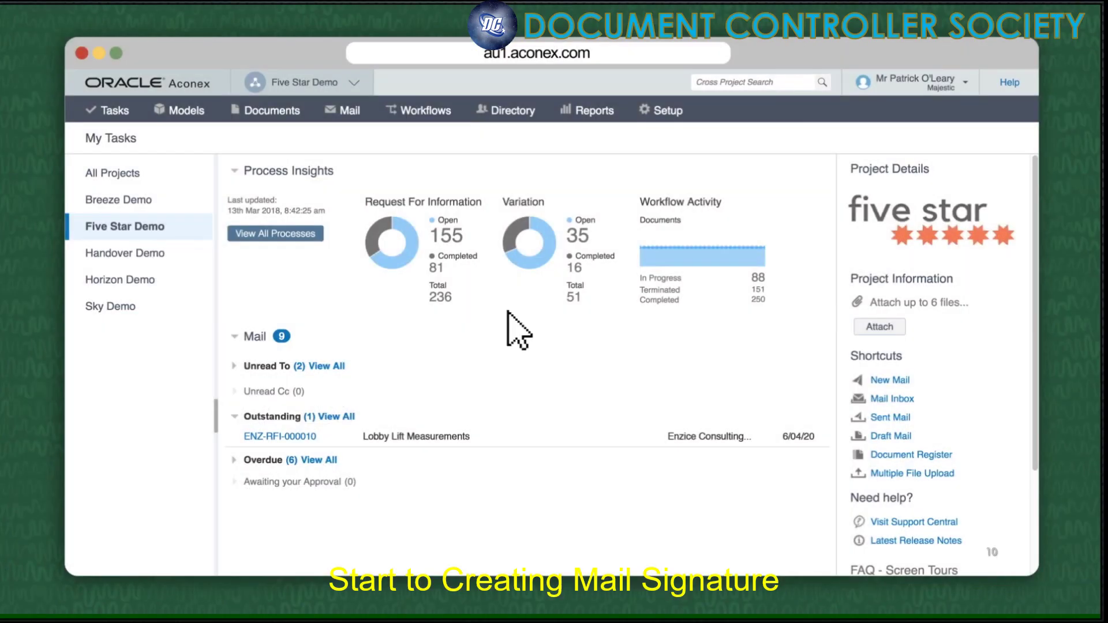
Step: Add the Marked Responded On and Marked Responded With columns to the mail inbox list
{"action": "left_click", "coordinate": [350, 110]}
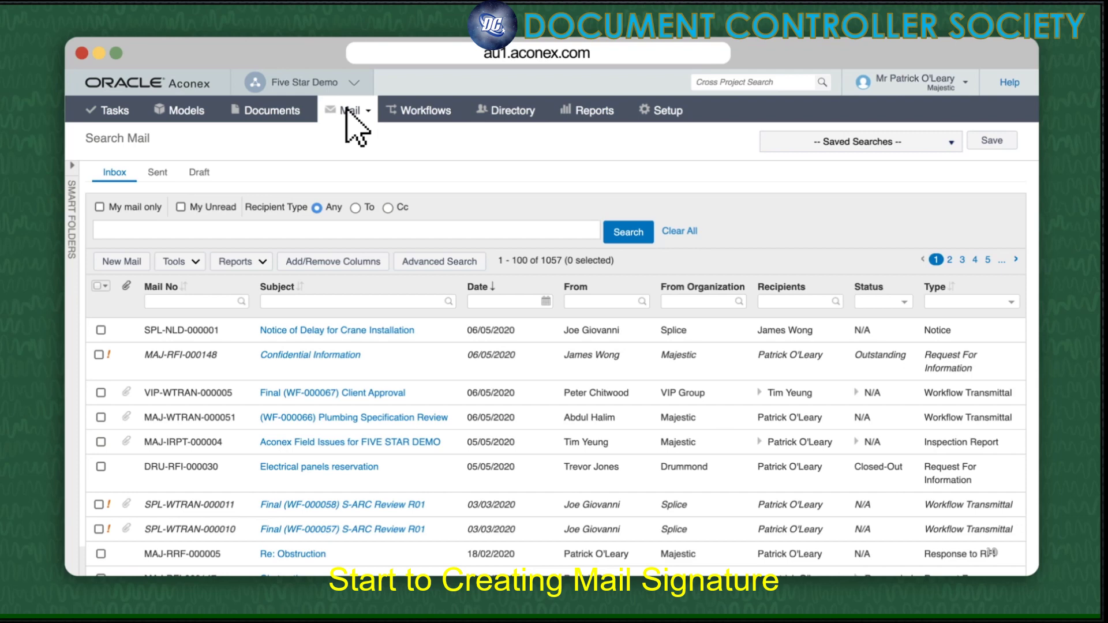
{"action": "left_click", "coordinate": [369, 264]}
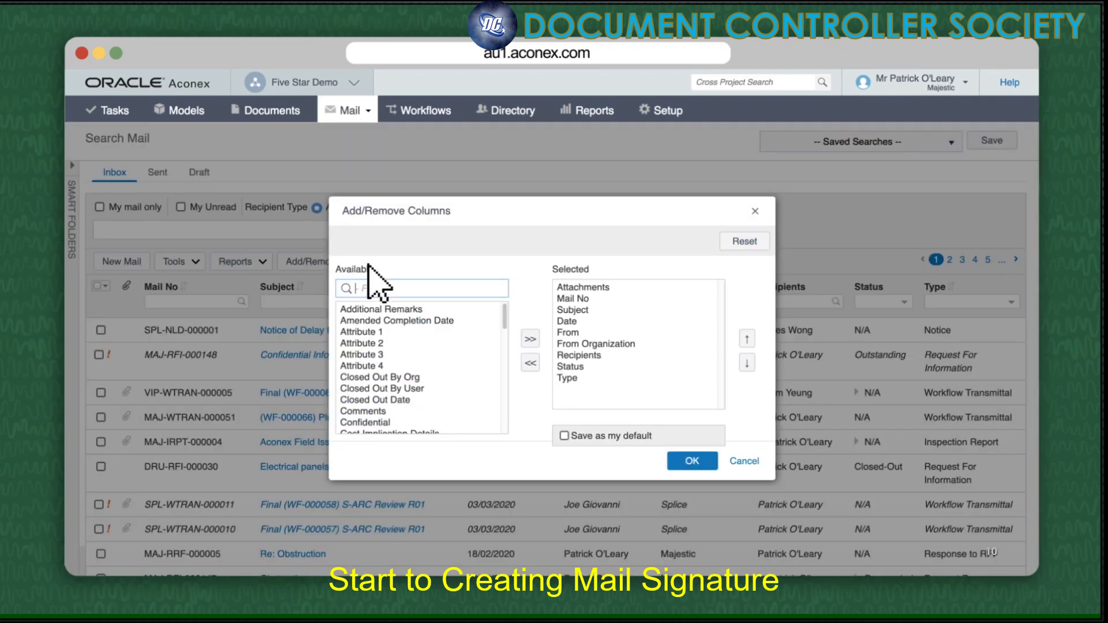
{"action": "type", "text": "Marked"}
{"action": "left_click", "coordinate": [382, 310]}
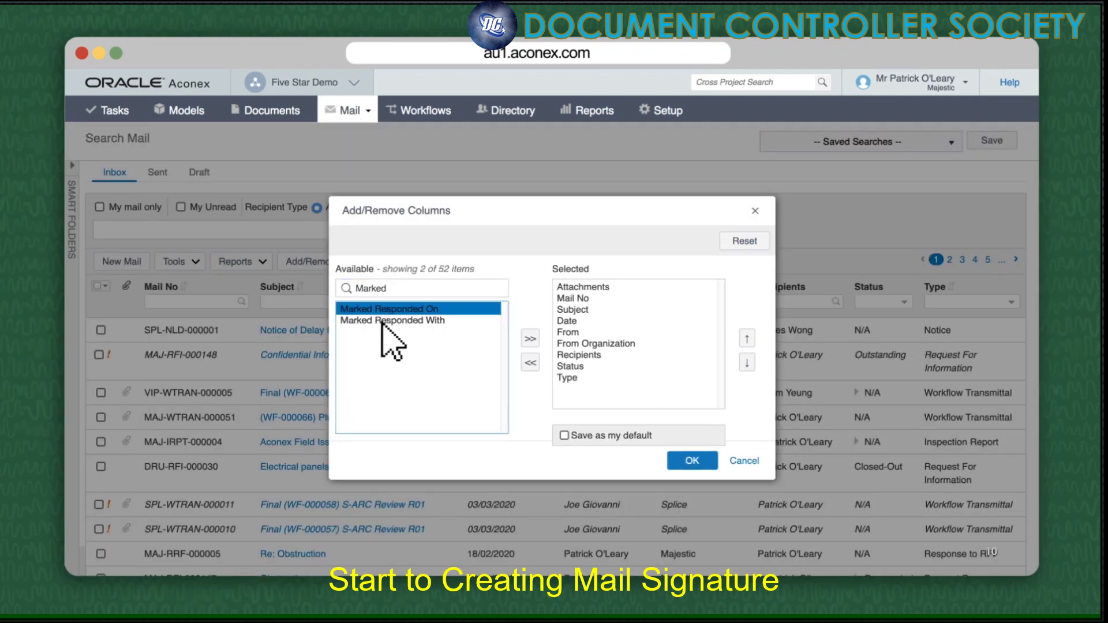
{"action": "left_click", "coordinate": [382, 321], "text": "shift"}
{"action": "left_click", "coordinate": [529, 339]}
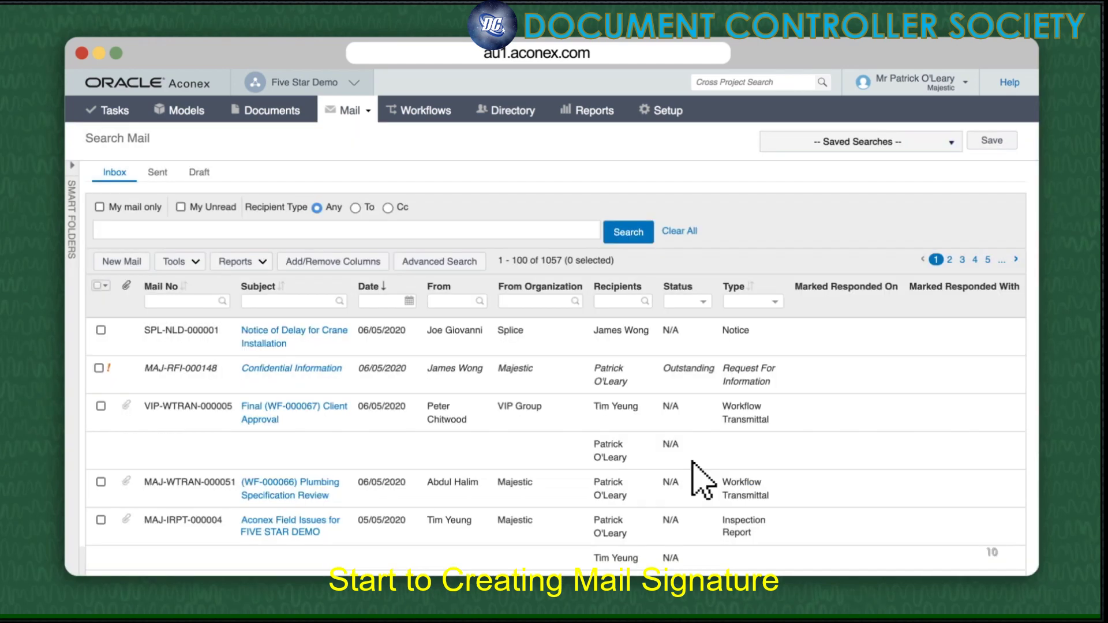
{"action": "scroll", "coordinate": [710, 473], "scroll_direction": "down", "scroll_amount": 5}
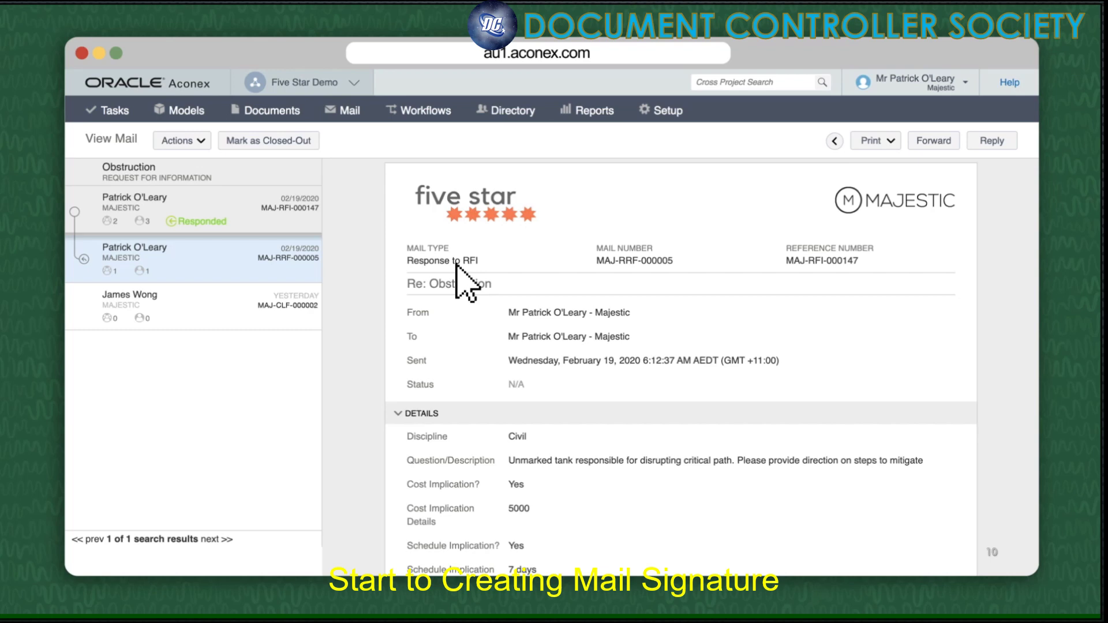
{"action": "mouse_move", "coordinate": [173, 220]}
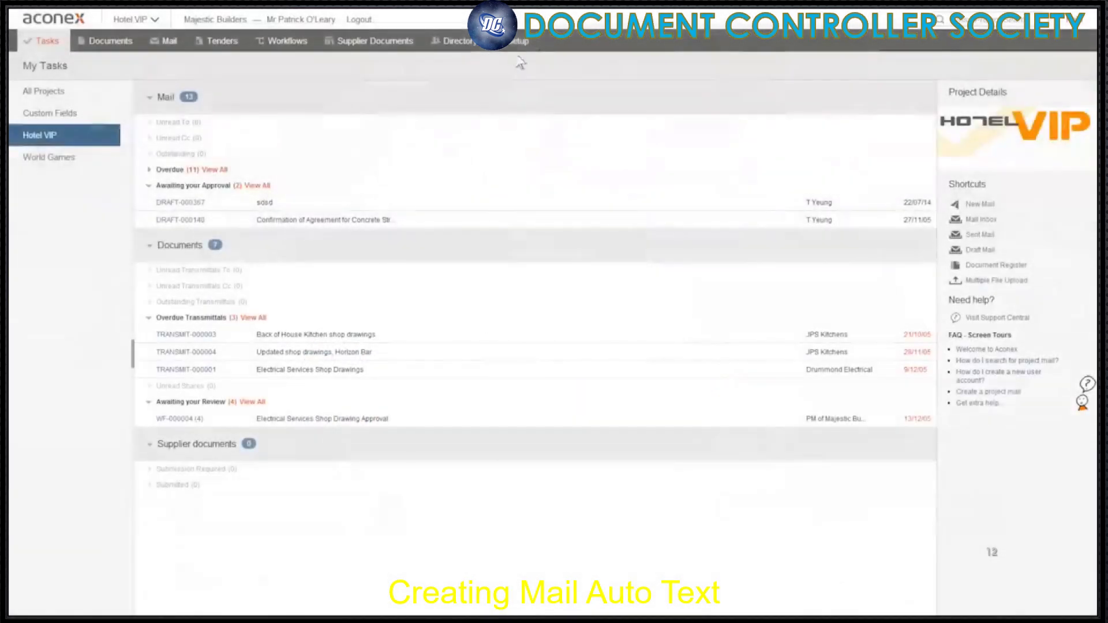
Step: Open the user-level mail auto text configuration in the Hotel VIP project's preferences
{"action": "left_click", "coordinate": [517, 44]}
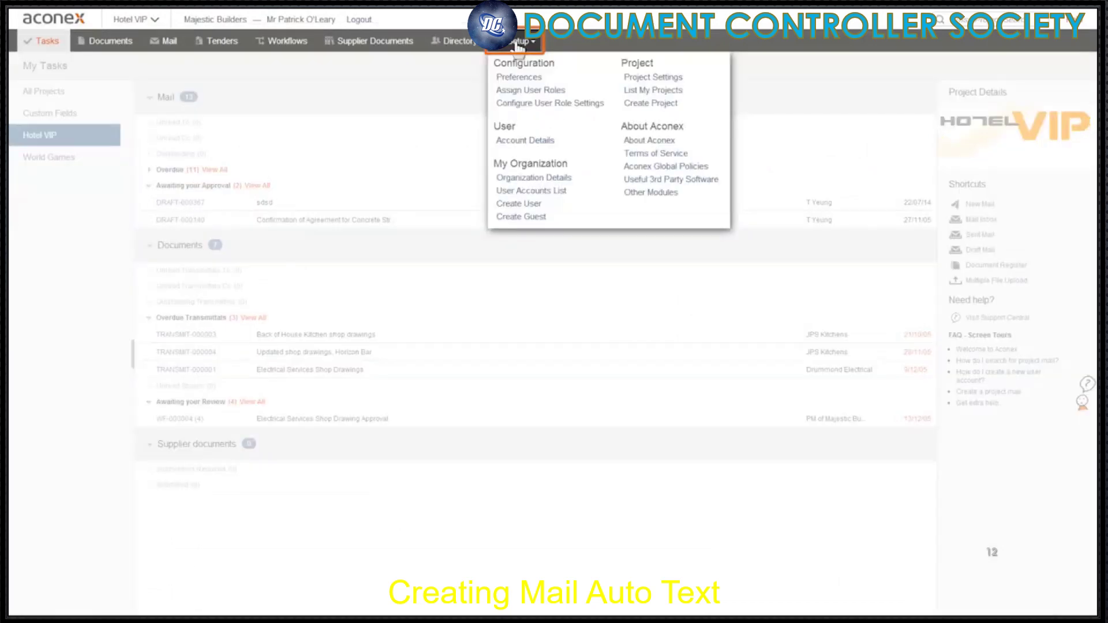
{"action": "left_click", "coordinate": [520, 84]}
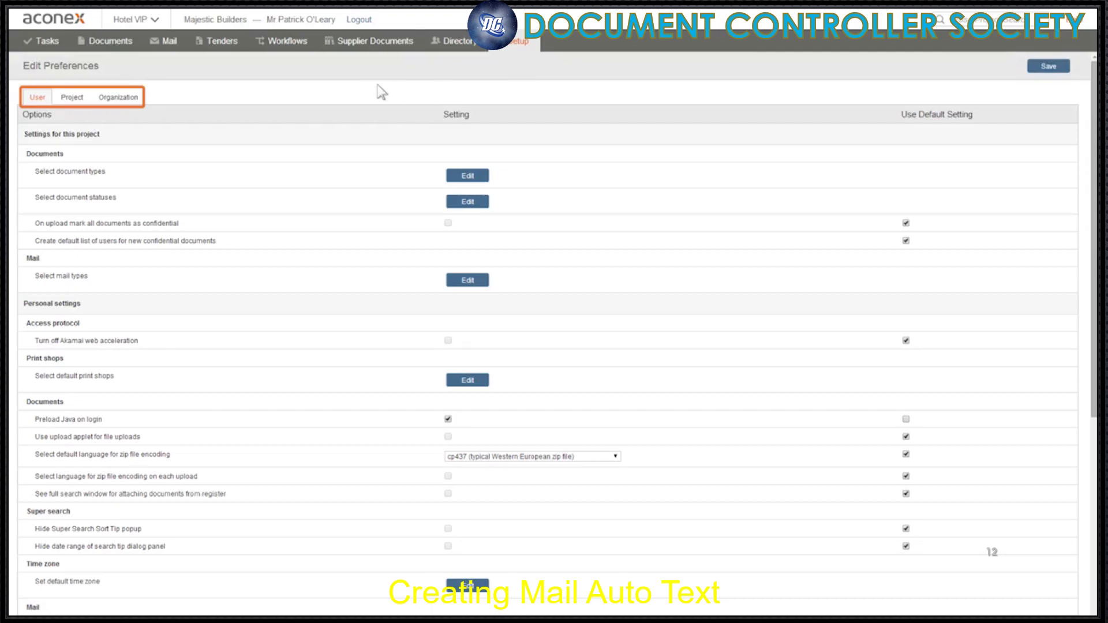
{"action": "left_click", "coordinate": [74, 98]}
{"action": "left_click", "coordinate": [118, 98]}
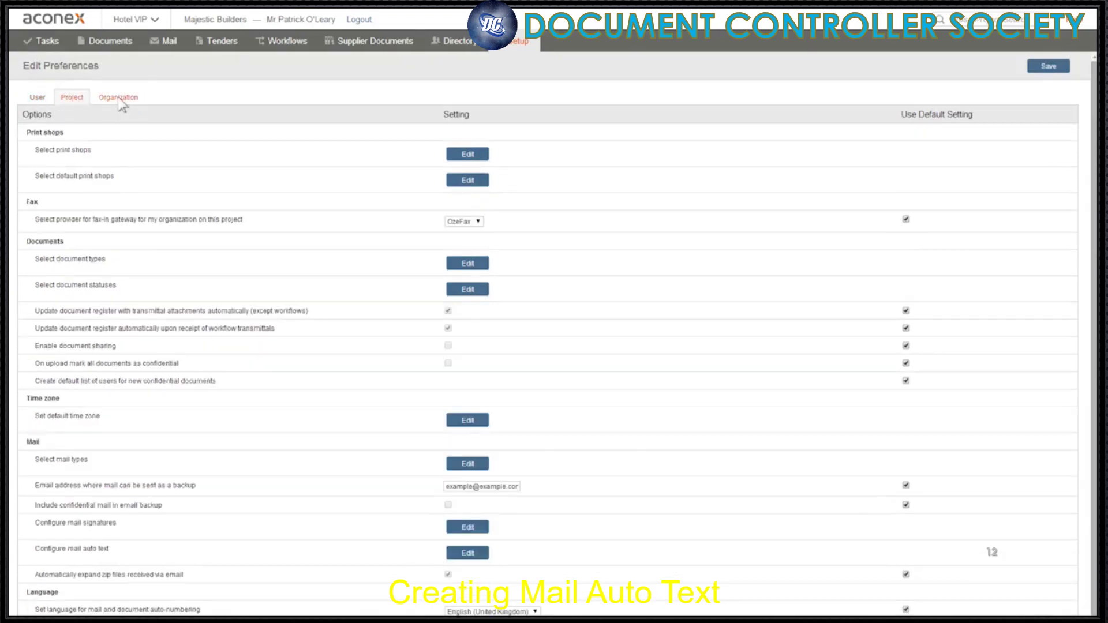
{"action": "left_click", "coordinate": [37, 100]}
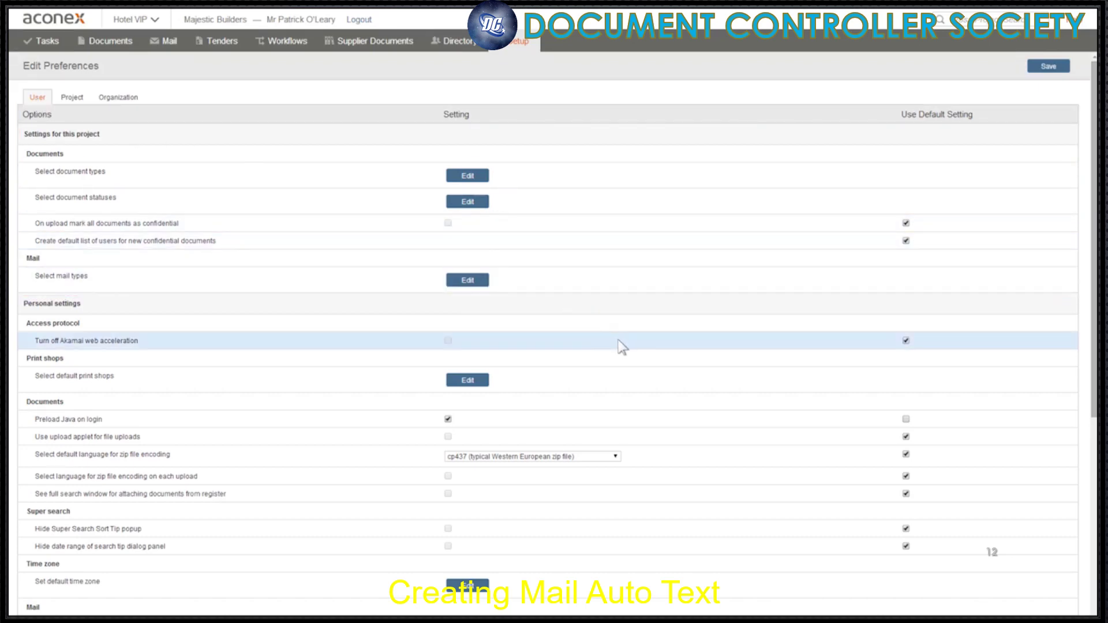
{"action": "scroll", "coordinate": [627, 353], "scroll_direction": "down", "scroll_amount": 4}
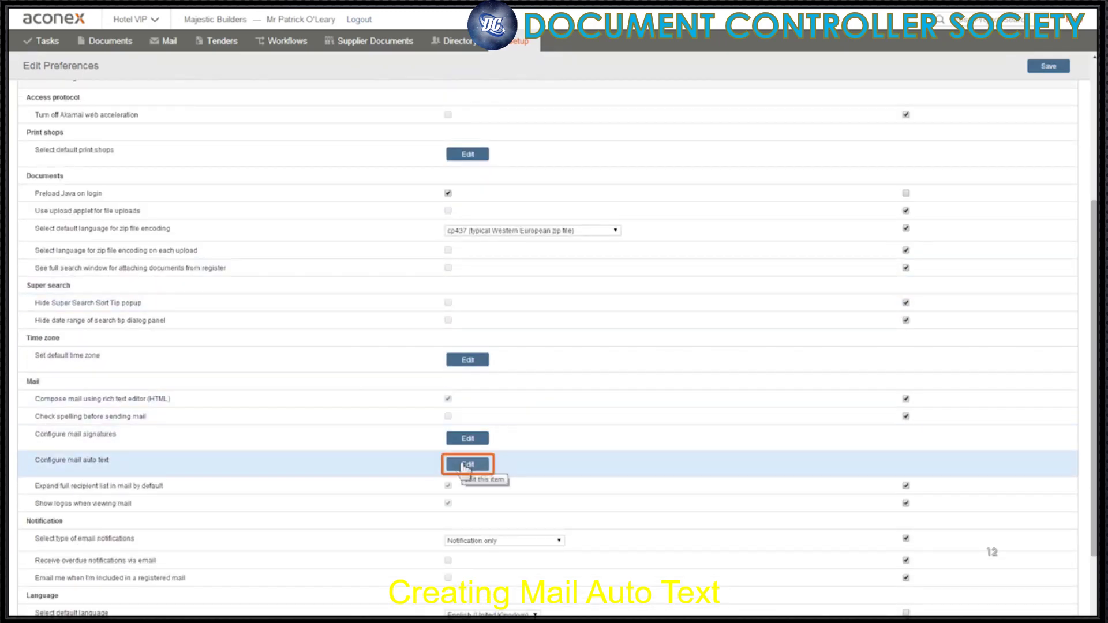
{"action": "left_click", "coordinate": [466, 465]}
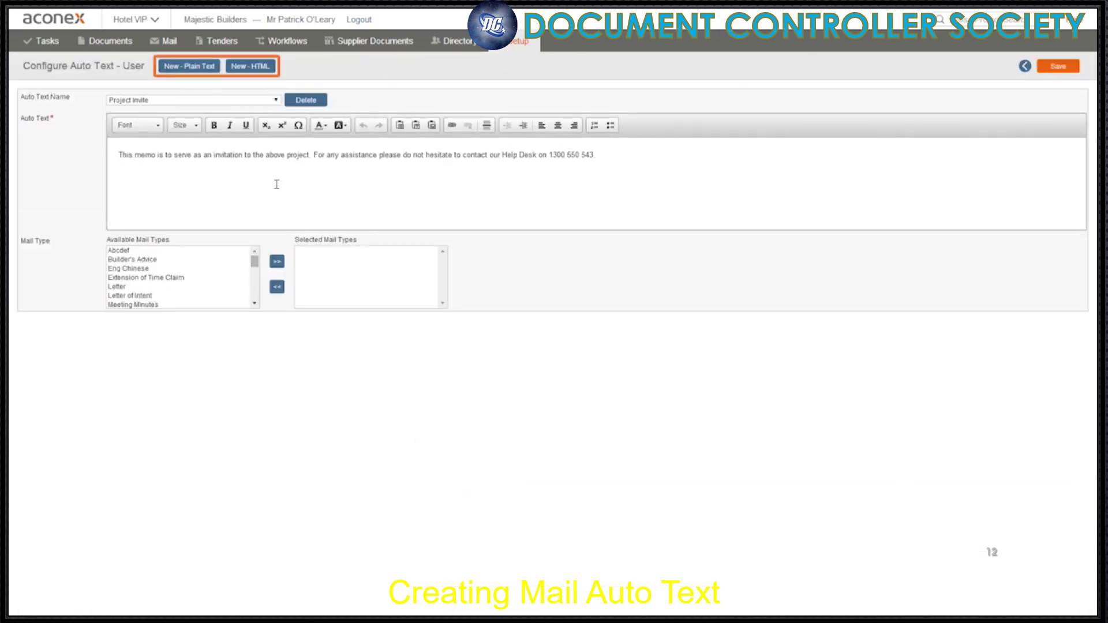
Step: Create a new HTML auto text named "RFI response"
{"action": "left_click", "coordinate": [252, 67]}
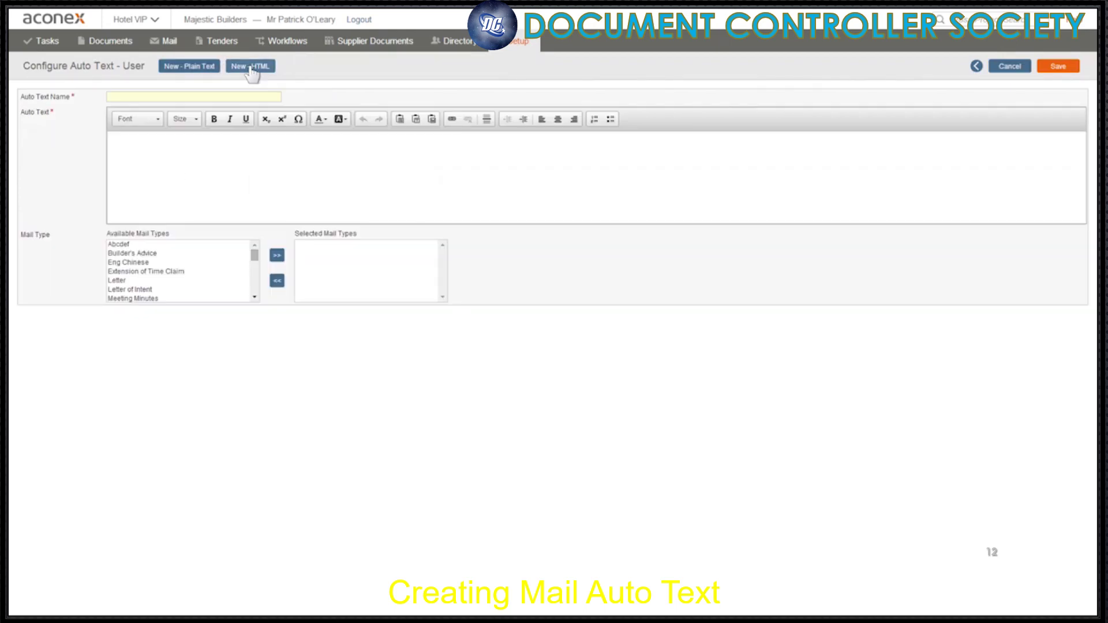
{"action": "left_click", "coordinate": [209, 98]}
{"action": "type", "text": "RFI"}
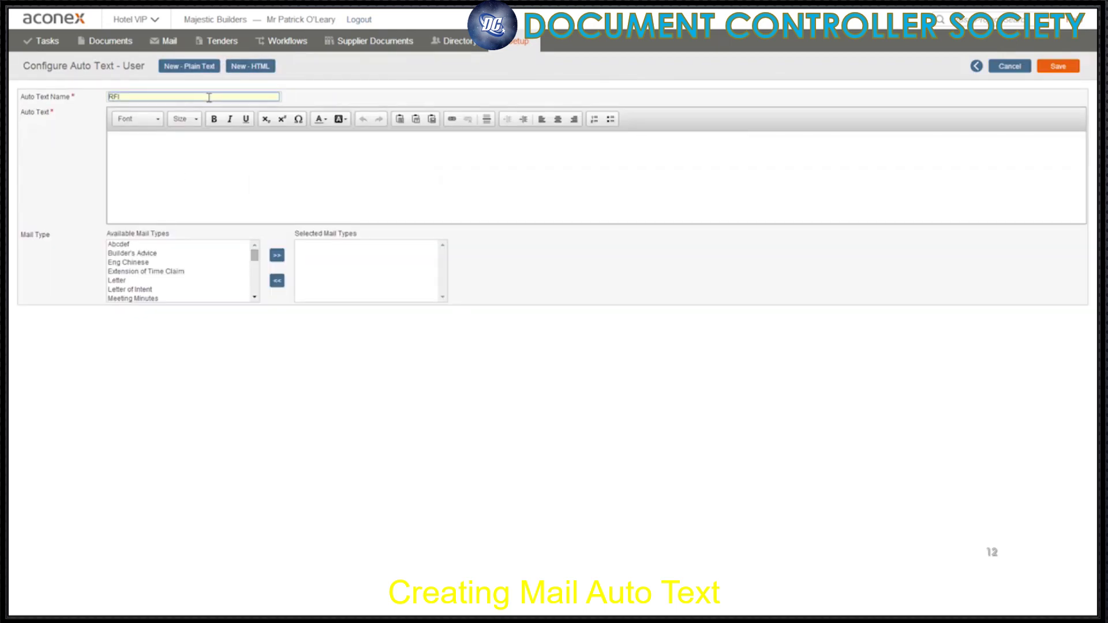
{"action": "type", "text": " response"}
{"action": "left_click", "coordinate": [162, 143]}
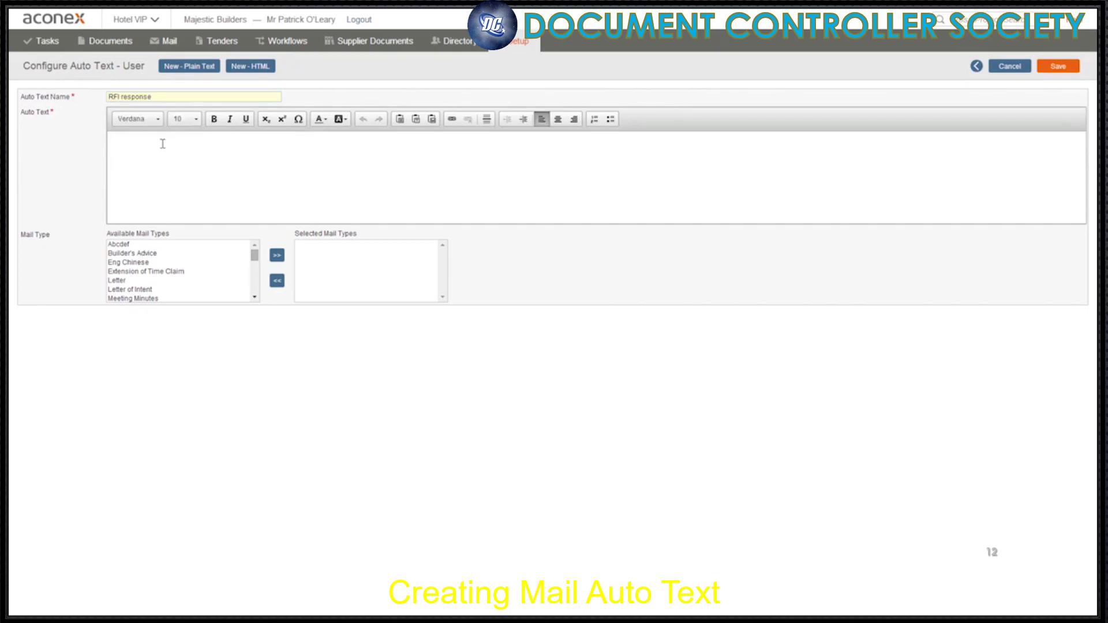
{"action": "type", "text": "Hello,"}
{"action": "left_click_drag", "start_coordinate": [139, 149], "coordinate": [118, 151]}
{"action": "left_click", "coordinate": [213, 119]}
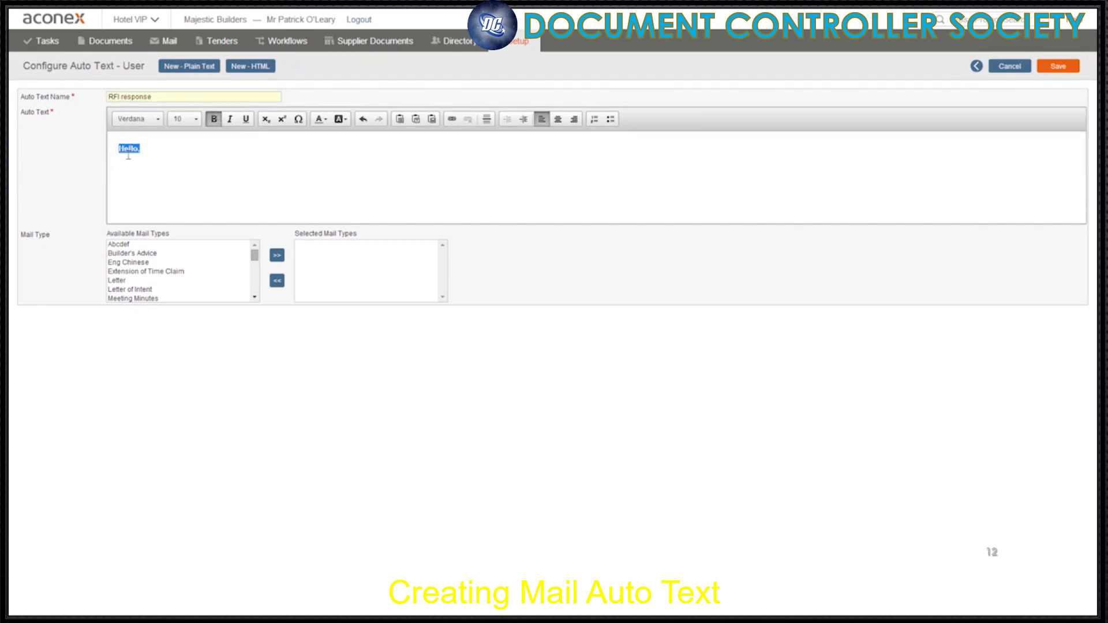
{"action": "key", "text": "Delete"}
Step: Switch to the Word document, copy the message from "Hello," through "greatly appreciated", and paste it as the body of the RFI response auto text
{"action": "key", "text": "alt+Tab"}
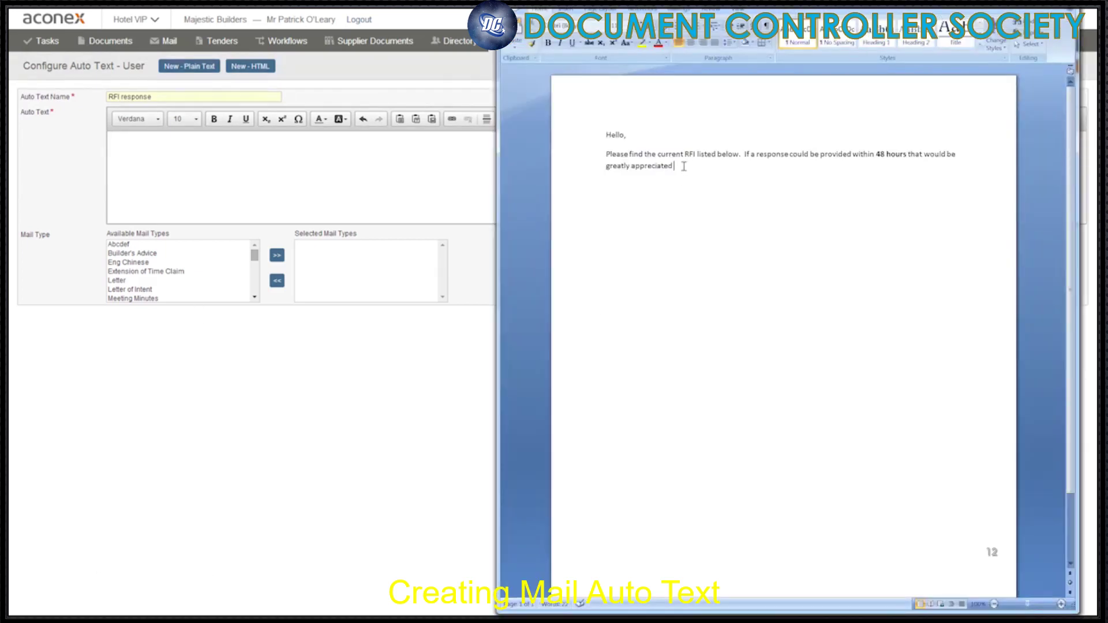
{"action": "left_click_drag", "start_coordinate": [683, 166], "coordinate": [604, 134]}
{"action": "key", "text": "ctrl+c"}
{"action": "left_click", "coordinate": [184, 145]}
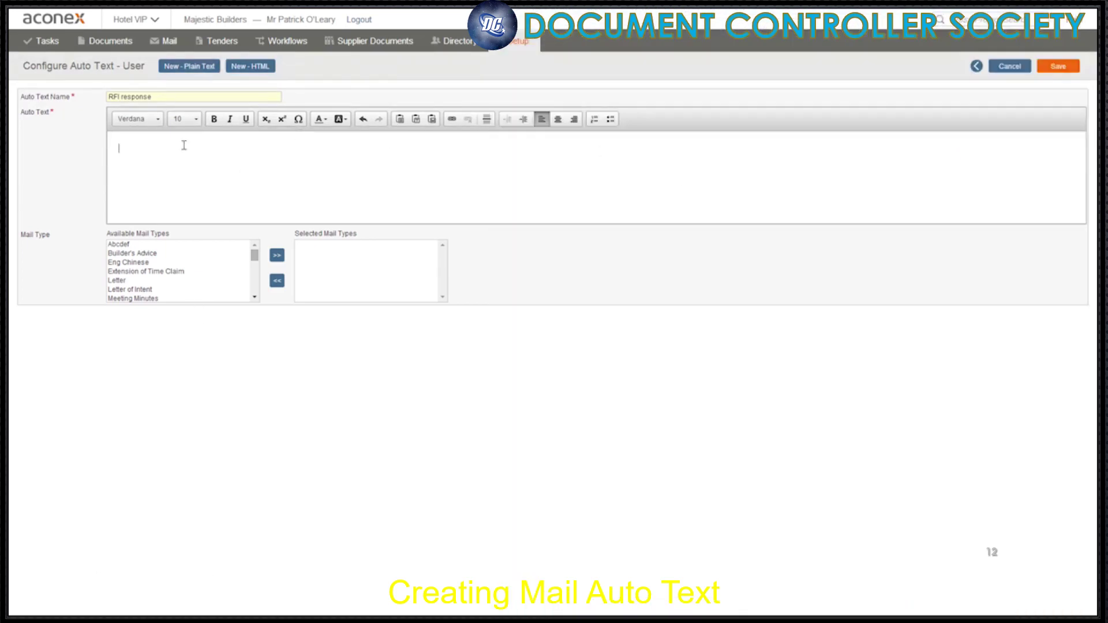
{"action": "key", "text": "ctrl+v"}
{"action": "left_click", "coordinate": [574, 75]}
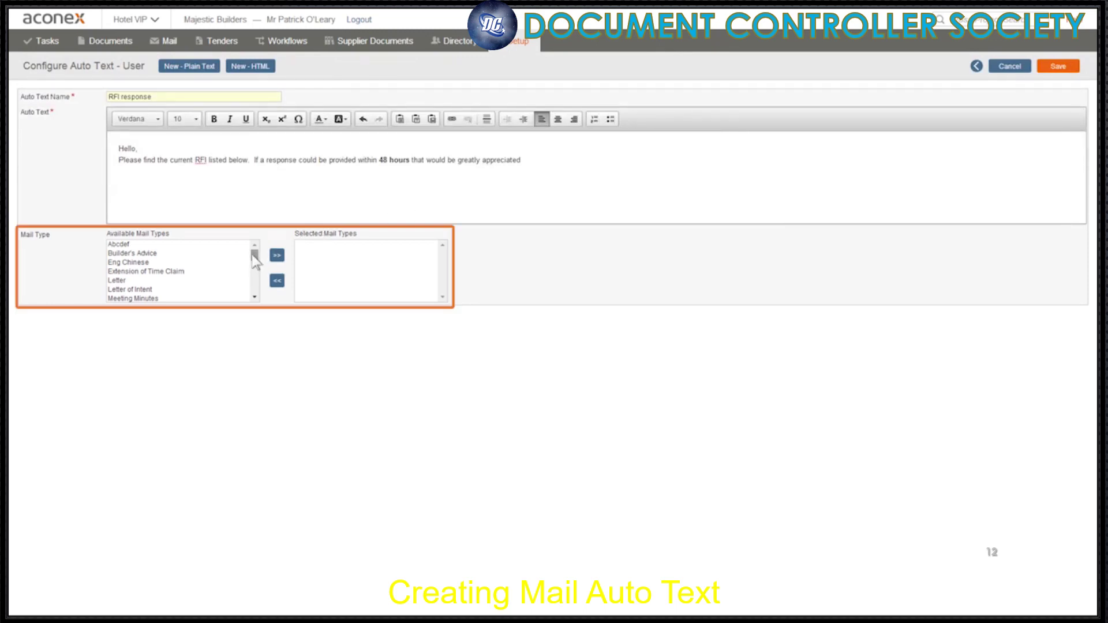
Step: Assign the RFI response auto text to the Request For Information mail type and save it
{"action": "left_click_drag", "start_coordinate": [255, 261], "coordinate": [255, 282]}
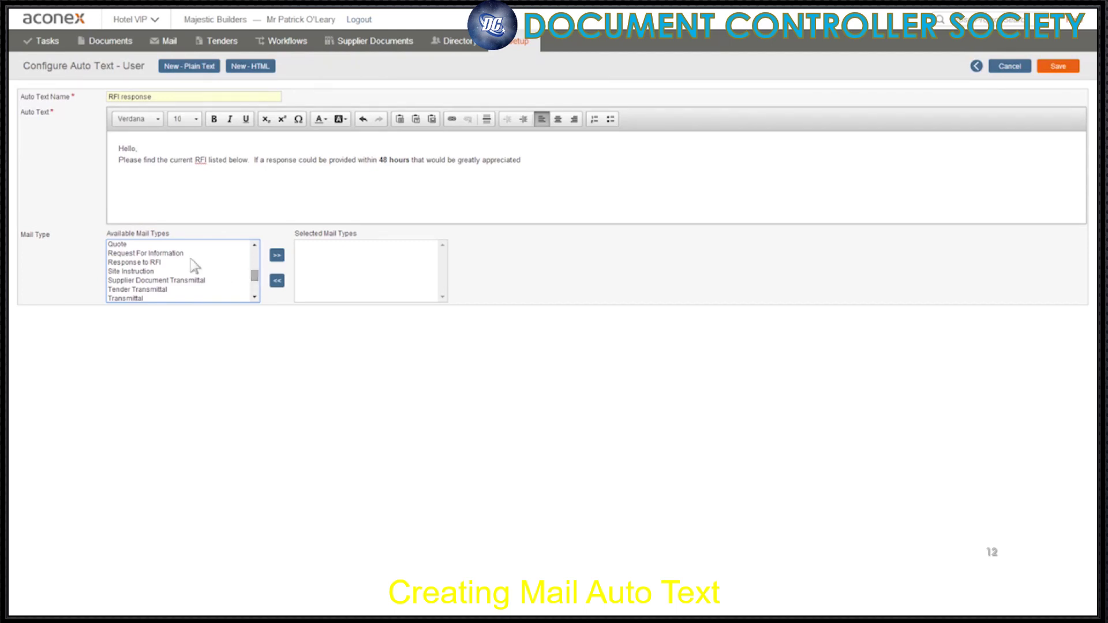
{"action": "left_click", "coordinate": [149, 253]}
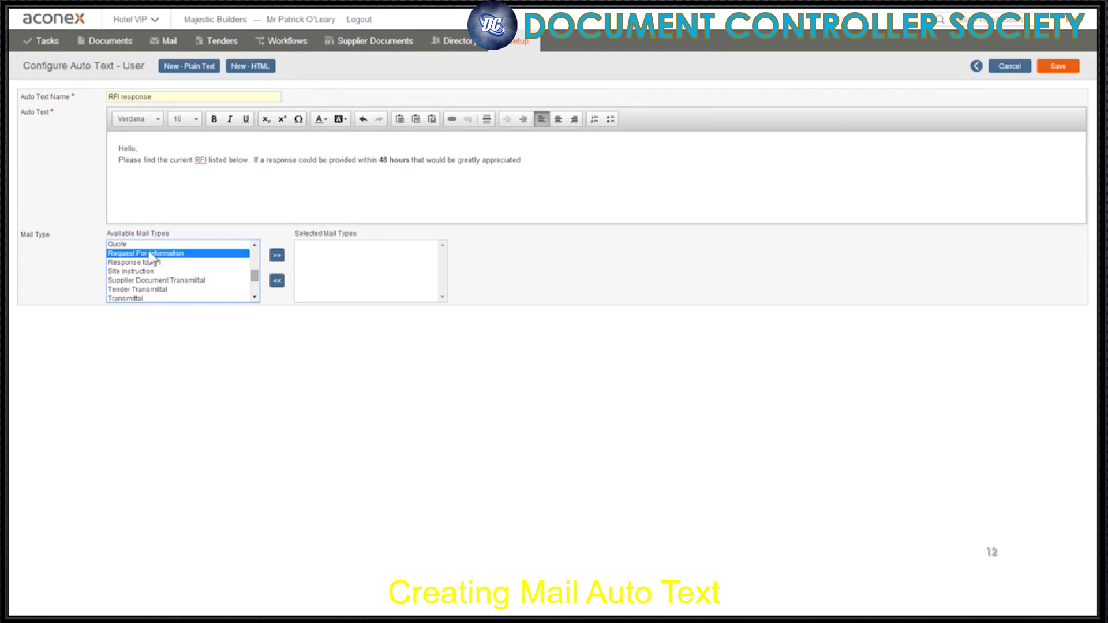
{"action": "left_click", "coordinate": [276, 255]}
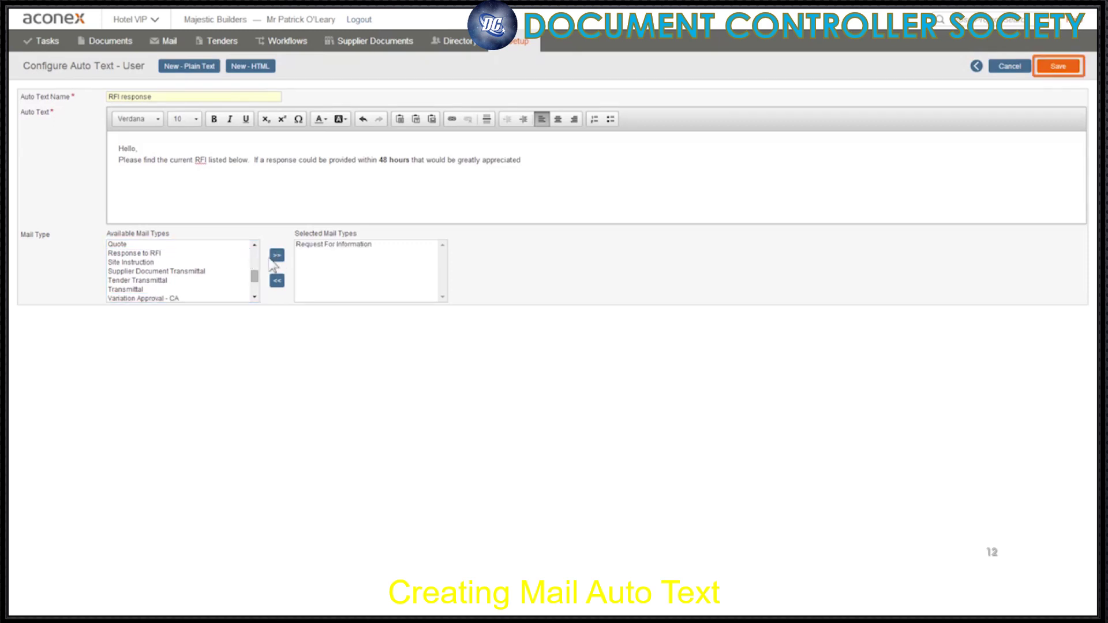
{"action": "left_click", "coordinate": [1059, 67]}
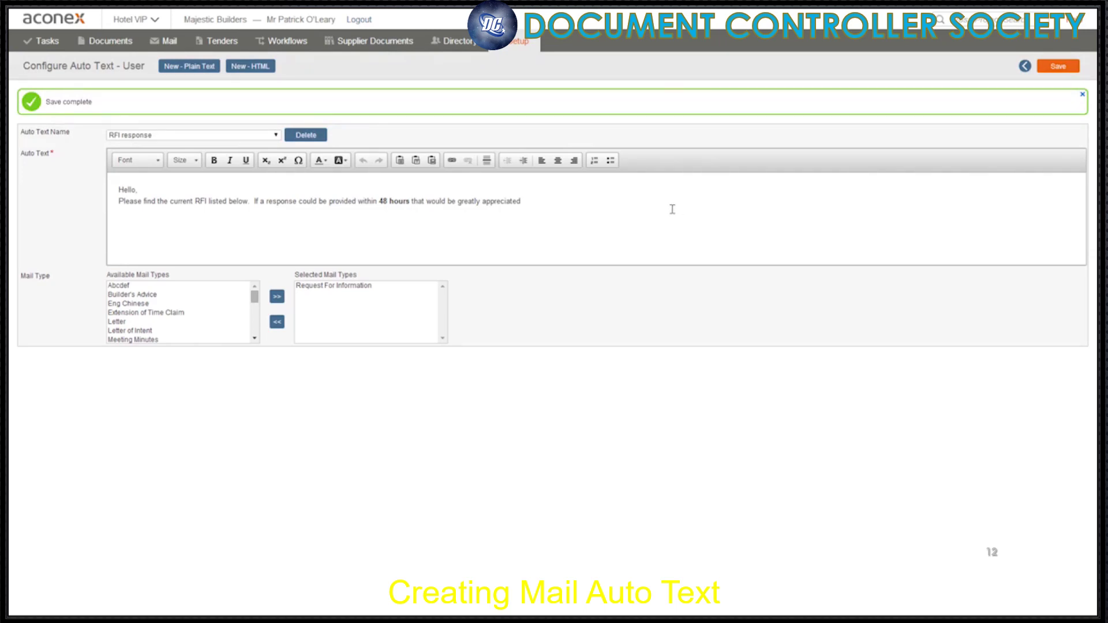
Step: In the user mail type preferences, set RFI response as the default auto text for Request For Information
{"action": "left_click", "coordinate": [533, 46]}
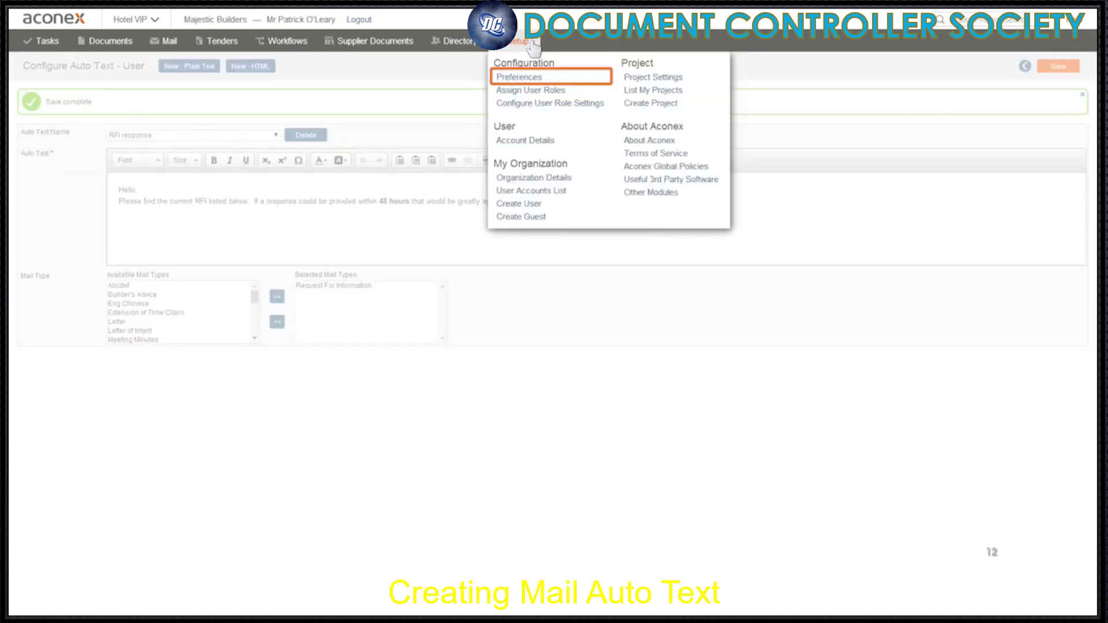
{"action": "left_click", "coordinate": [522, 76]}
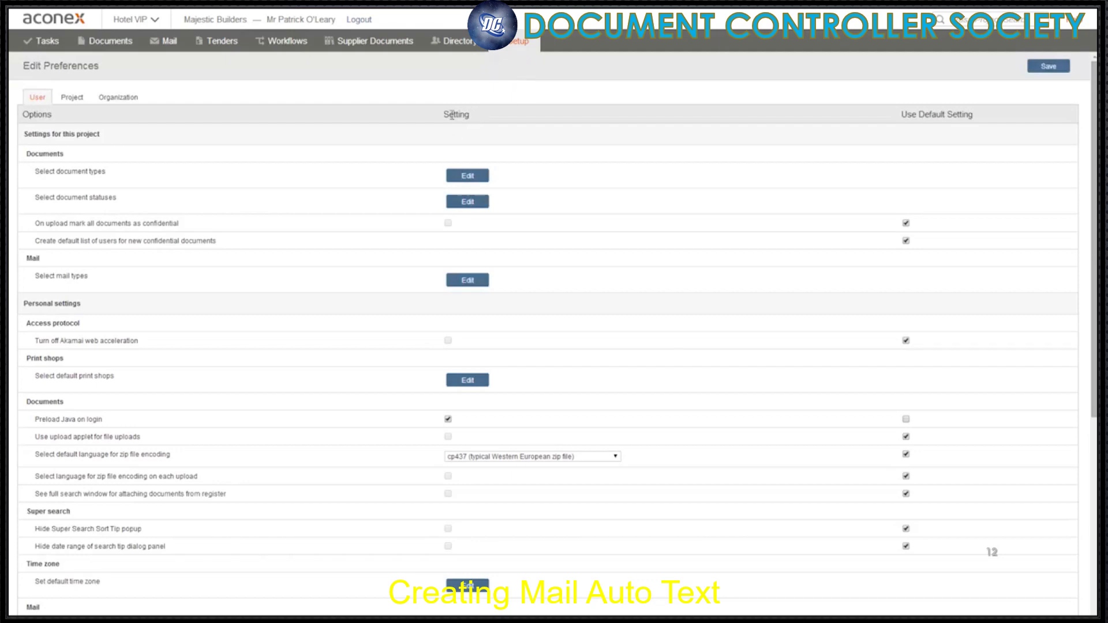
{"action": "left_click", "coordinate": [469, 281]}
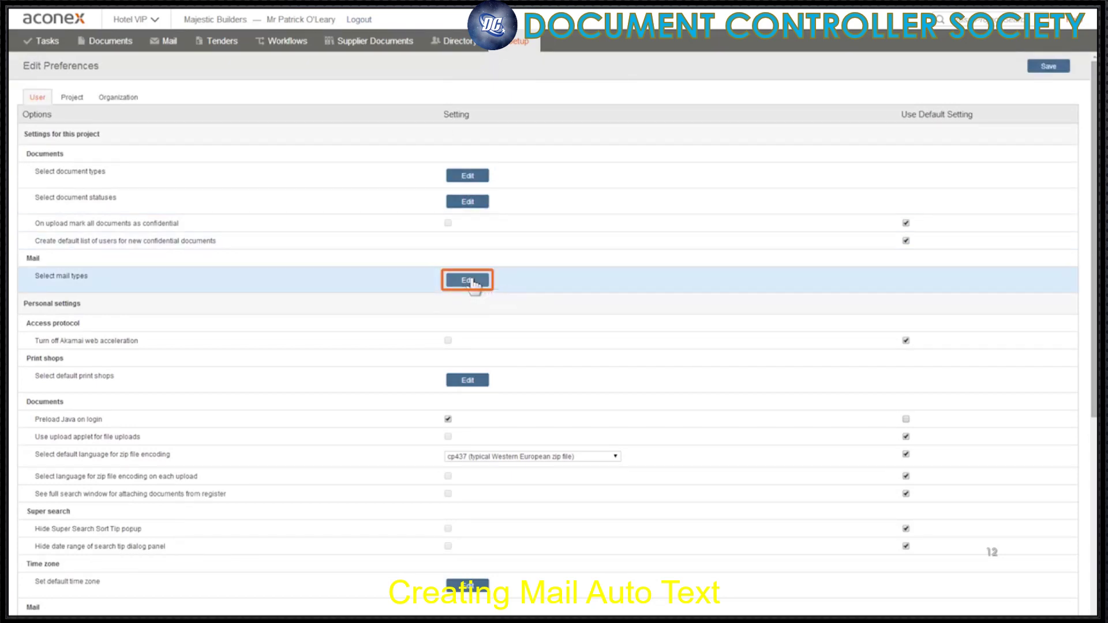
{"action": "scroll", "coordinate": [519, 295], "scroll_direction": "down", "scroll_amount": 9}
{"action": "scroll", "coordinate": [521, 294], "scroll_direction": "down", "scroll_amount": 15}
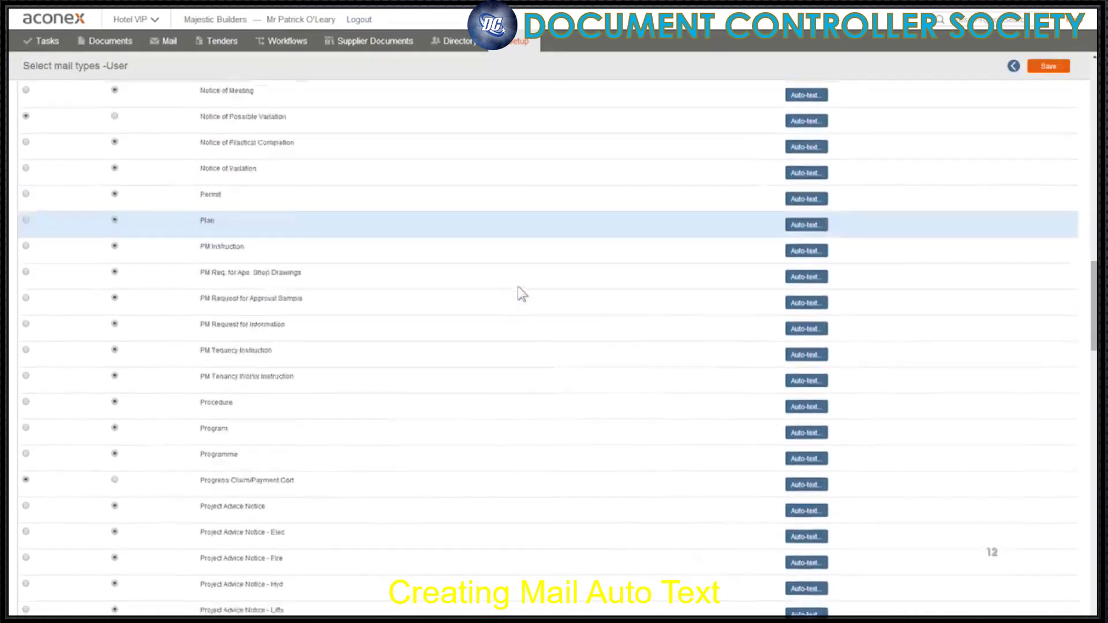
{"action": "scroll", "coordinate": [392, 576], "scroll_direction": "down", "scroll_amount": 3}
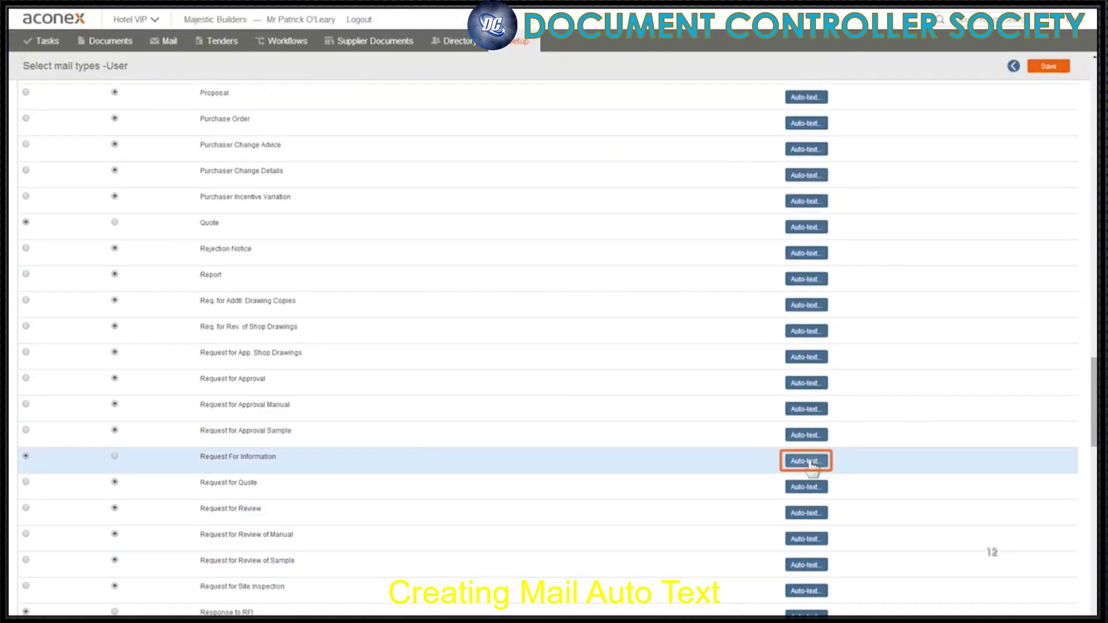
{"action": "left_click", "coordinate": [807, 461]}
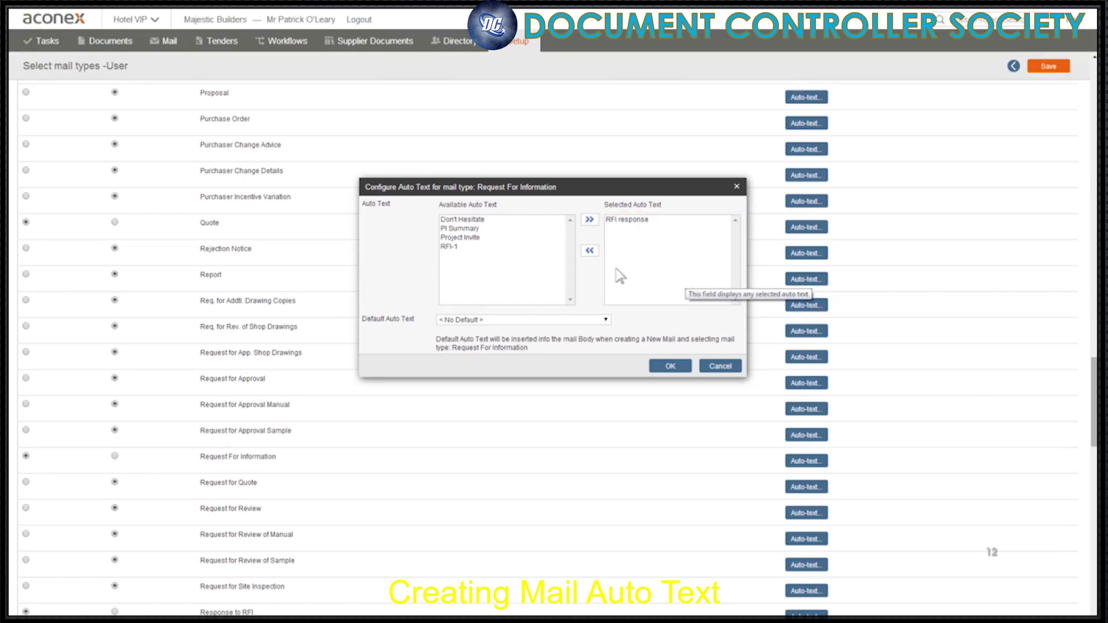
{"action": "left_click", "coordinate": [606, 320]}
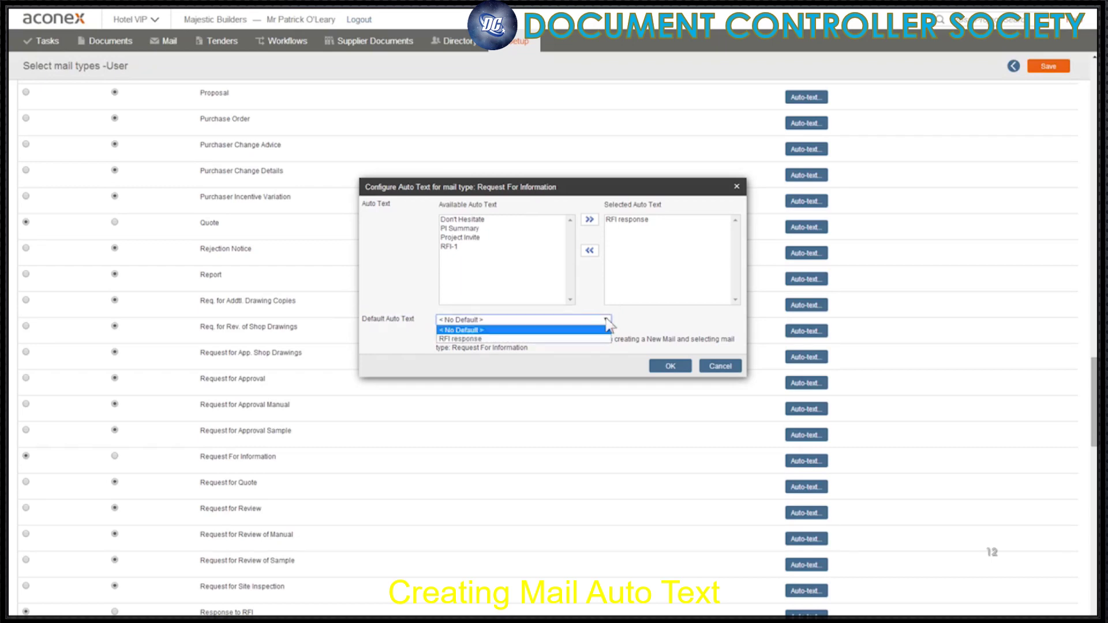
{"action": "left_click", "coordinate": [540, 339]}
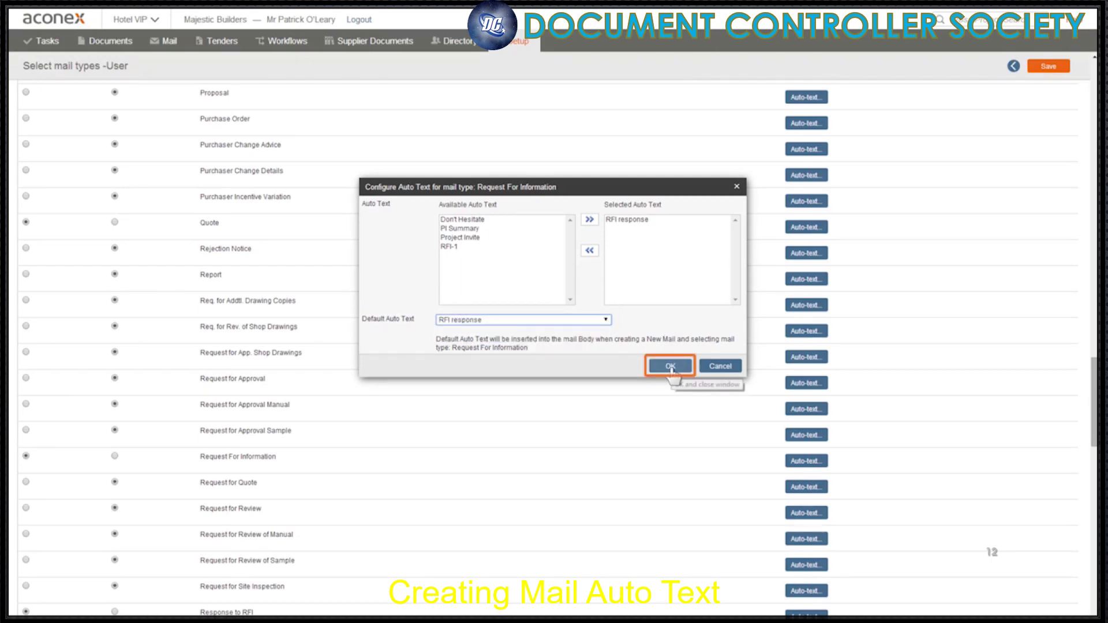
{"action": "left_click", "coordinate": [671, 369]}
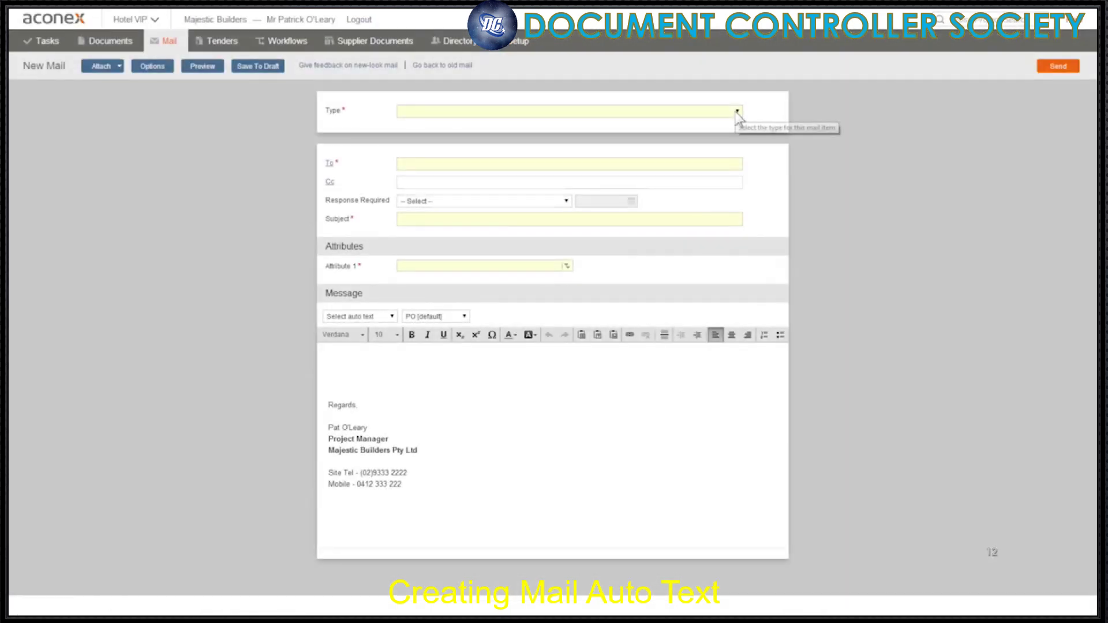
Step: Set the new mail's type to Request For Information so its default auto text is inserted
{"action": "left_click", "coordinate": [736, 111]}
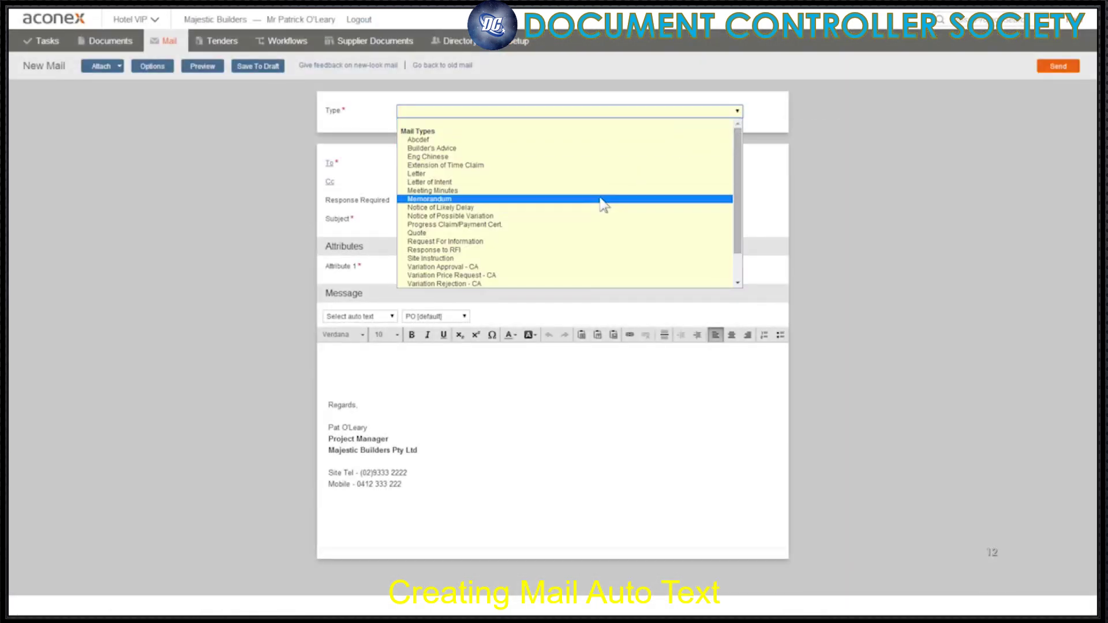
{"action": "left_click", "coordinate": [512, 242]}
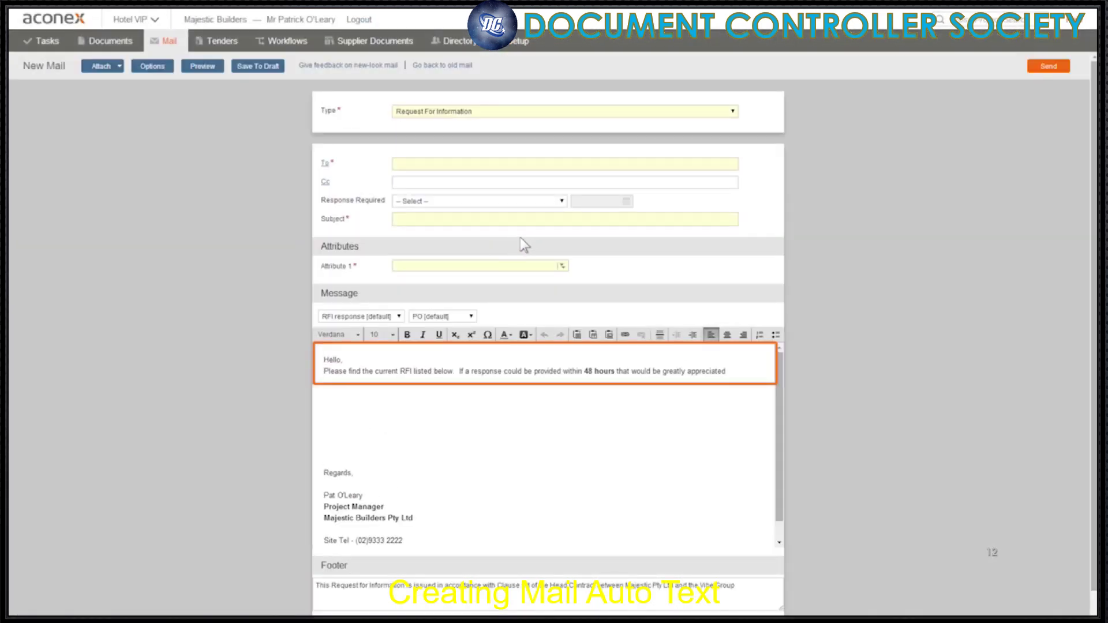